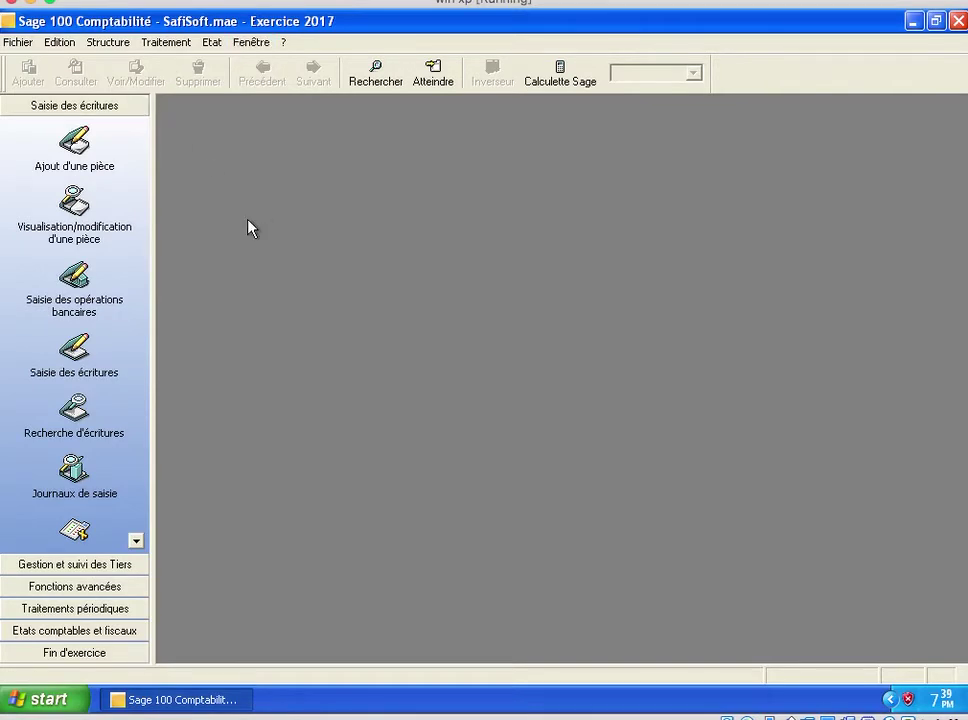
# Step: Open the tax rates list and add a new blank tax record, arranging both windows for a clear view
pyautogui.click(108, 46)
pyautogui.click(135, 128)
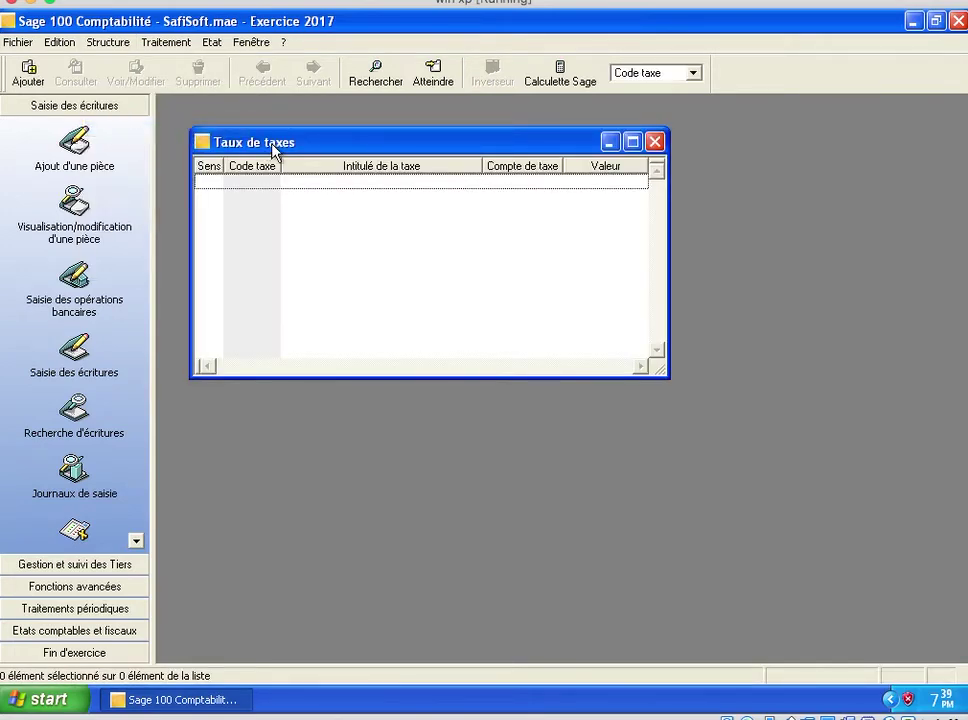
pyautogui.moveTo(273, 148); pyautogui.dragTo(402, 172)
pyautogui.rightClick(390, 251)
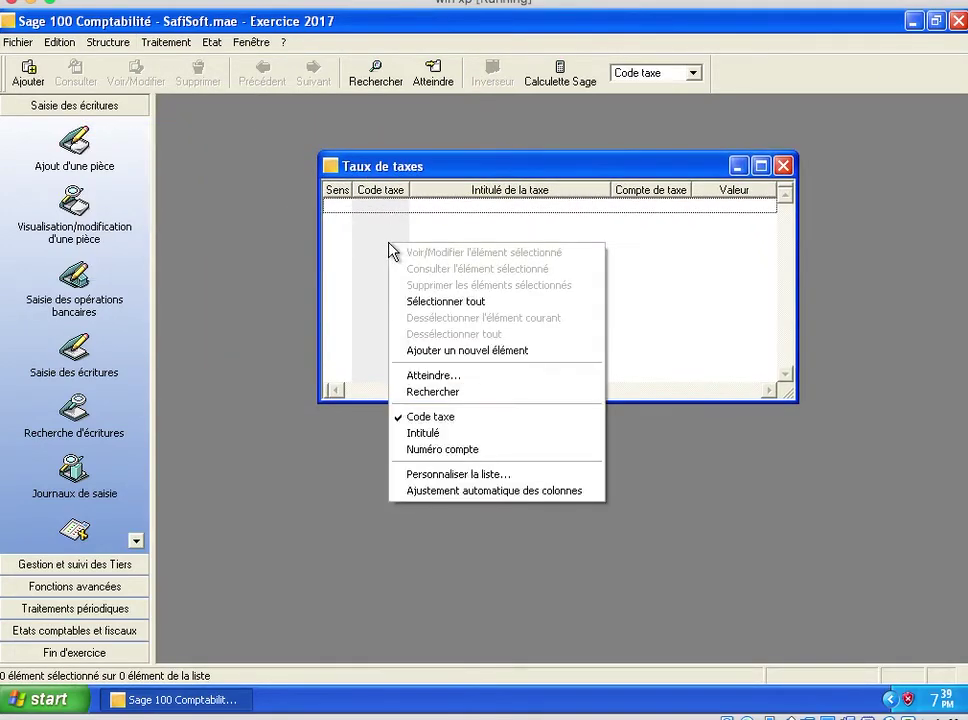
pyautogui.click(490, 352)
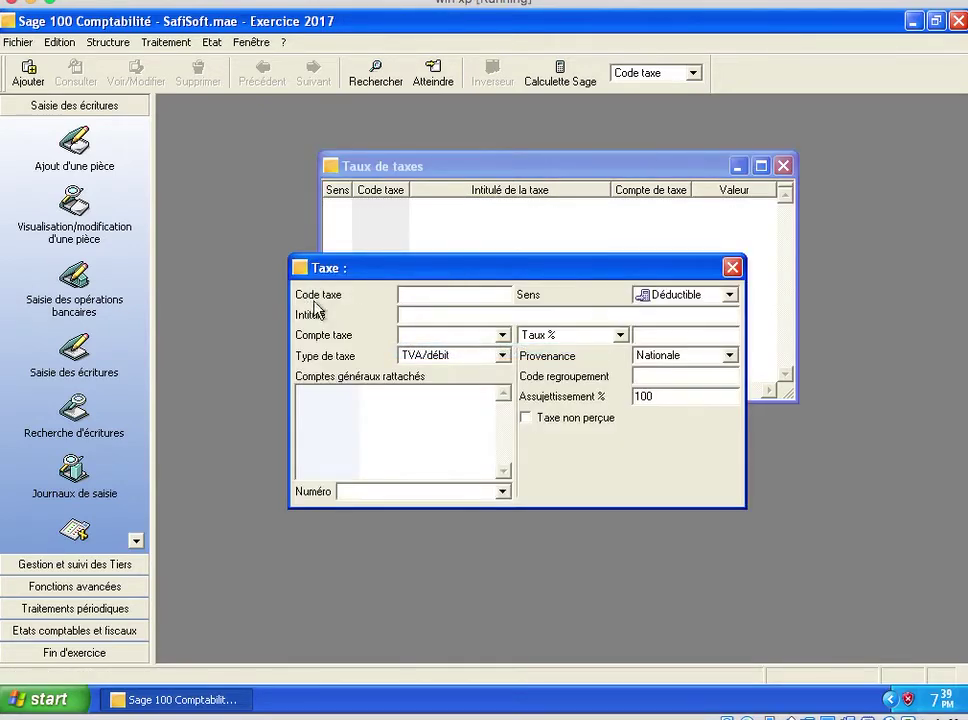
pyautogui.moveTo(414, 272); pyautogui.dragTo(397, 230)
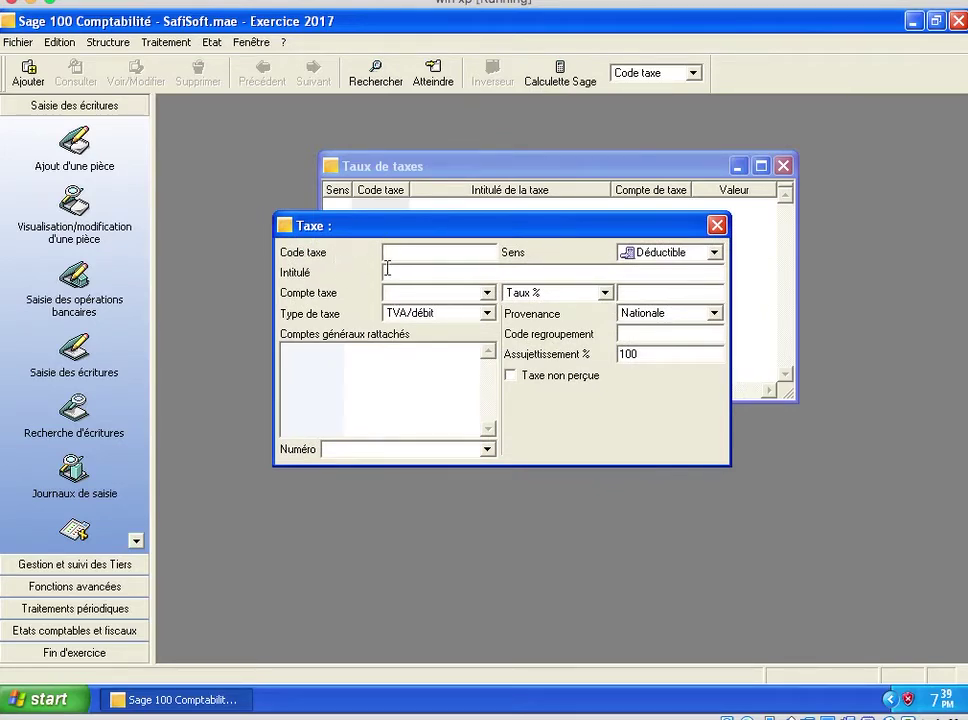
# Step: Enter tax code T20 and the title "ETAT TVA RECUP / CHARGE 20" in the new tax record
pyautogui.write('T')
pyautogui.write('20')
pyautogui.write('ETAT TVA')
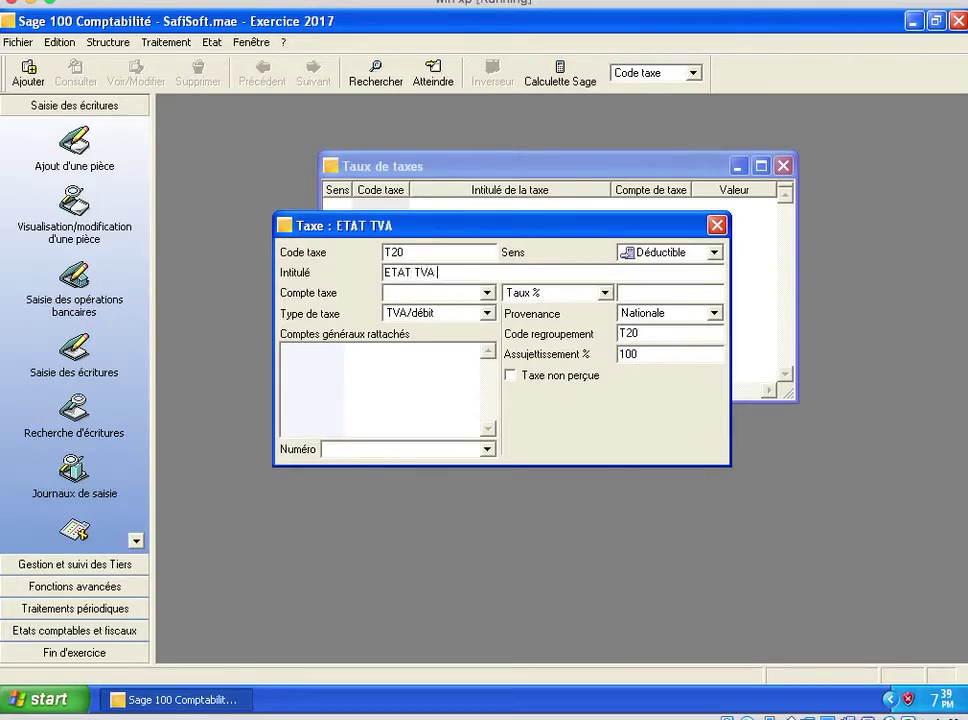
pyautogui.write(' RECUP')
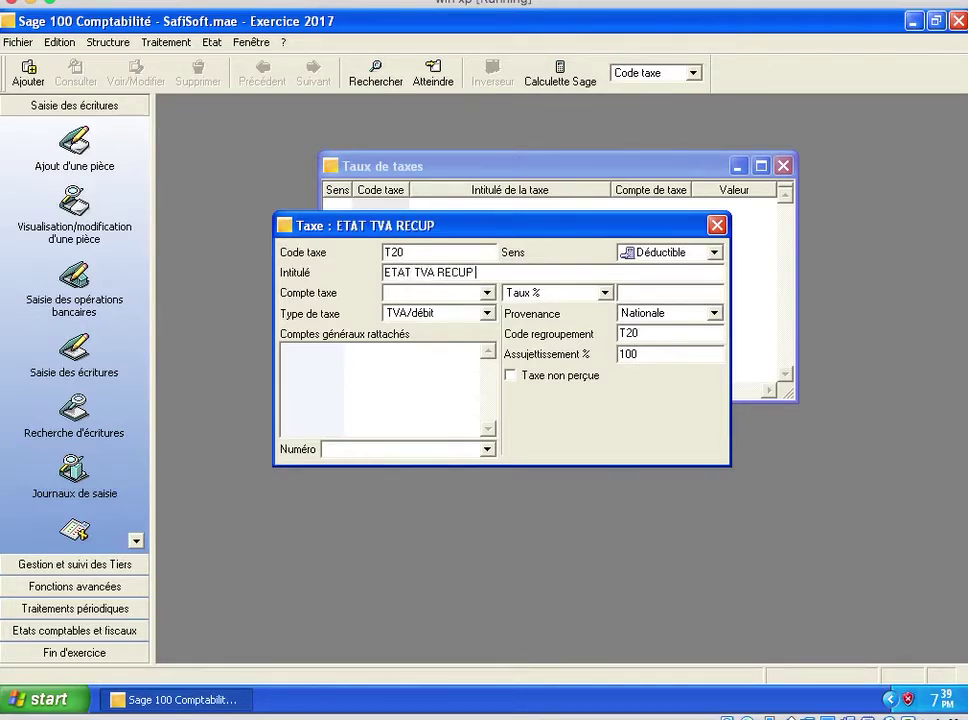
pyautogui.write(' / CHAGE')
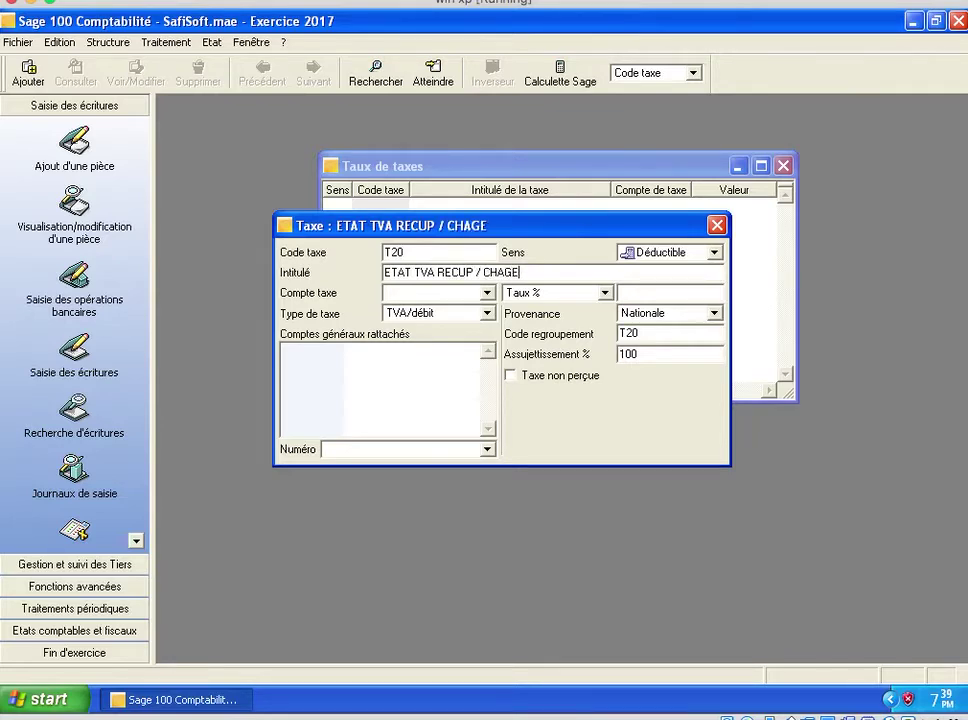
pyautogui.press('BackSpace')
pyautogui.press('BackSpace')
pyautogui.write('RGE 20')
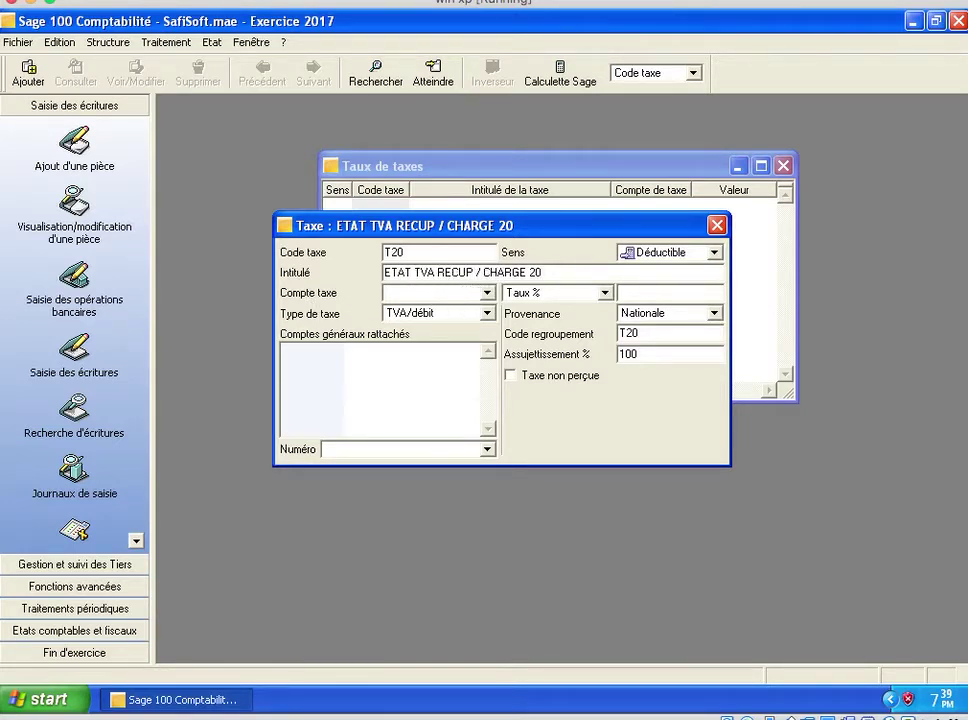
# Step: Look up the recoverable VAT account in the exercise document, and give T20 tax account 34550000 and a rate of 20%
pyautogui.press('super+Tab')
pyautogui.scroll(1, 547, 244)
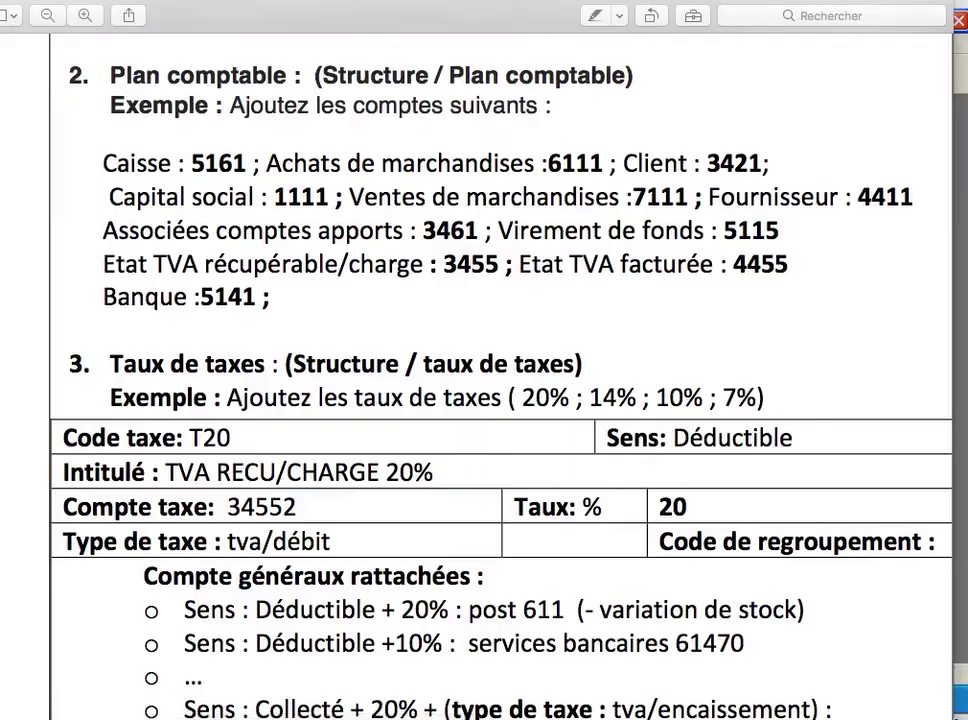
pyautogui.press('super+Tab')
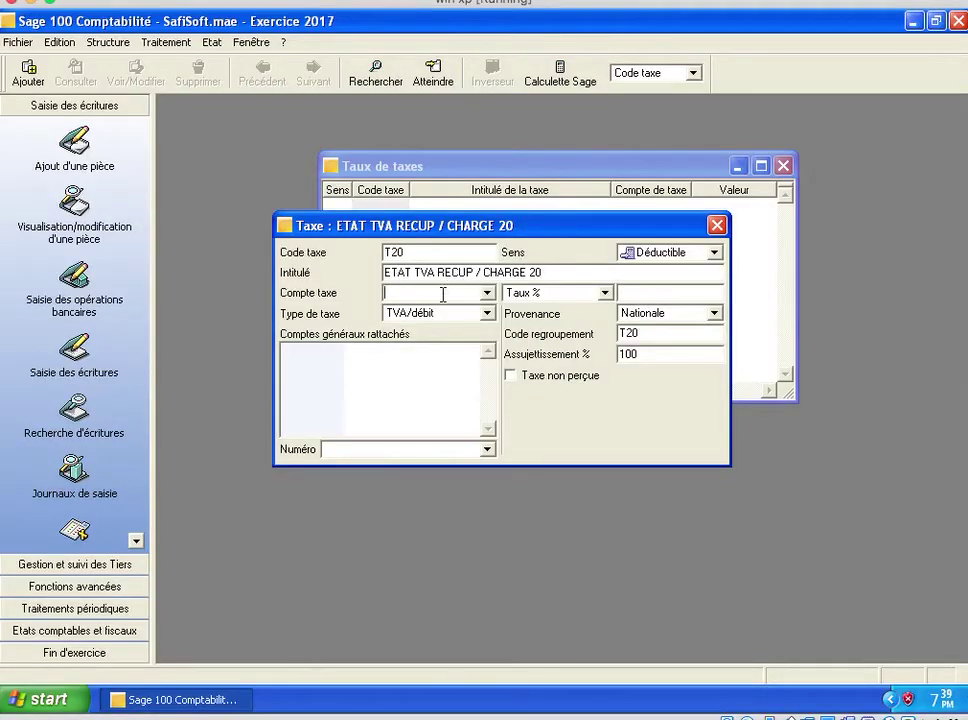
pyautogui.write('55')
pyautogui.click(489, 293)
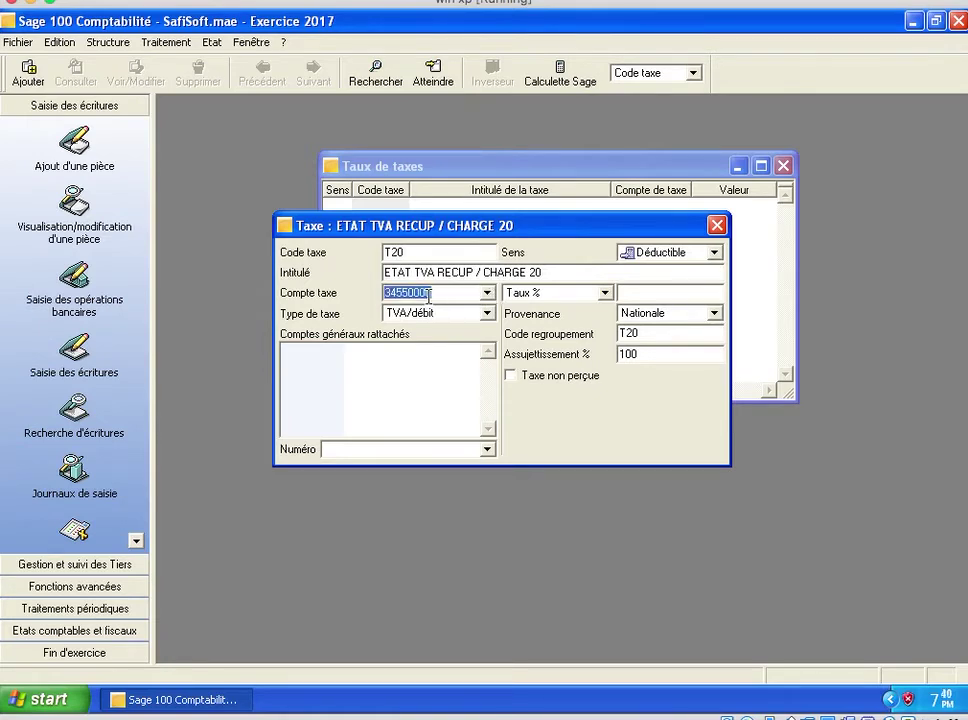
pyautogui.click(642, 288)
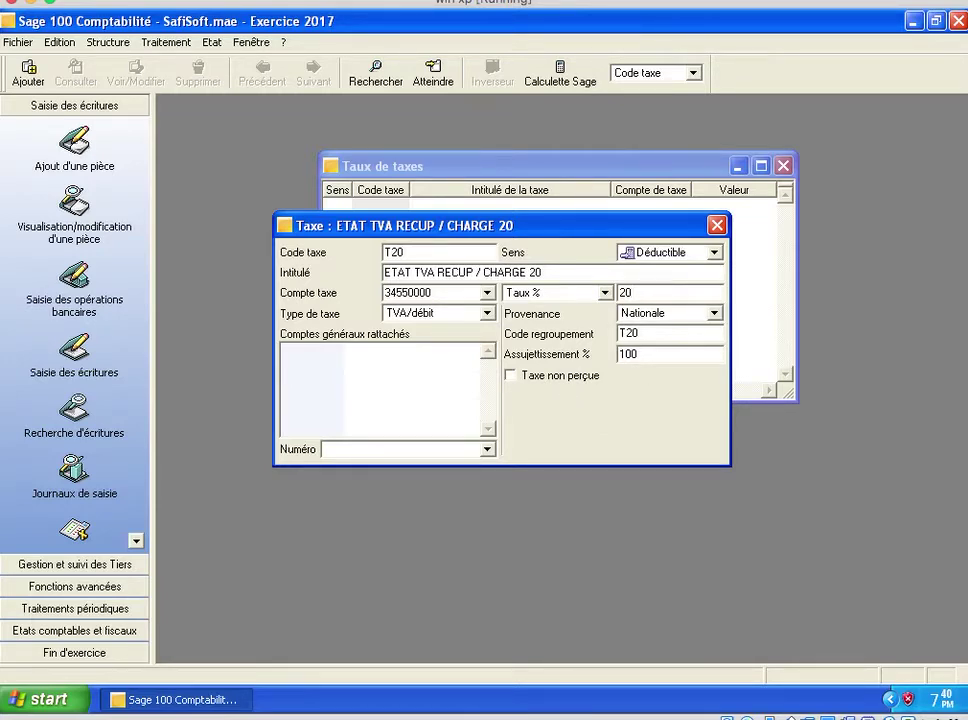
# Step: Look up the goods purchases account in the exercise document, attach 61110000 to T20 as a general account, and close the saved record
pyautogui.press('super+Tab')
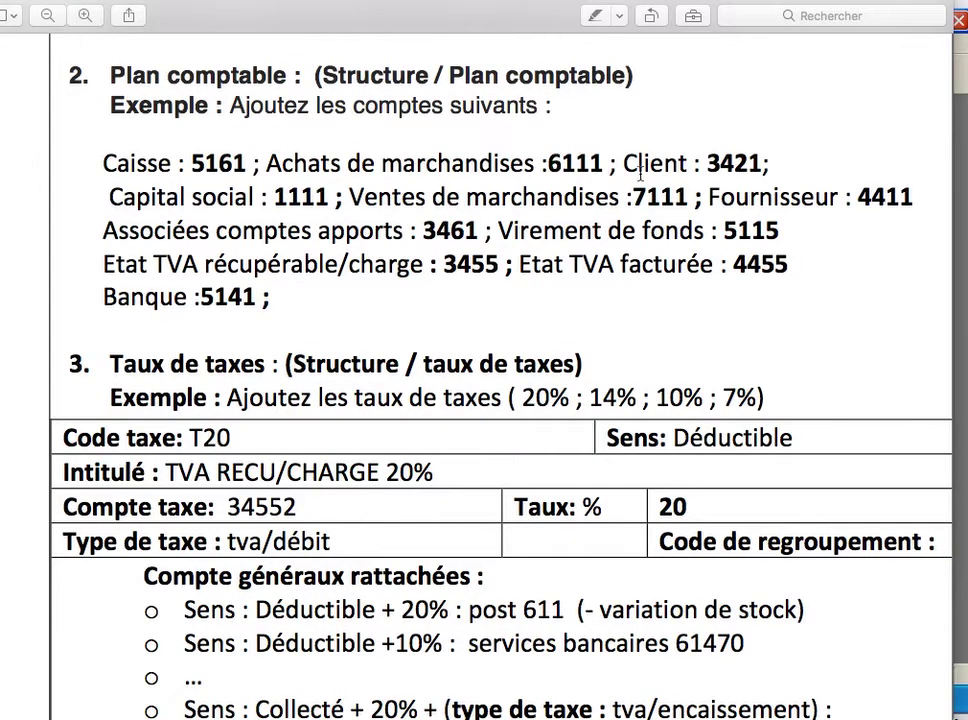
pyautogui.press('super+Tab')
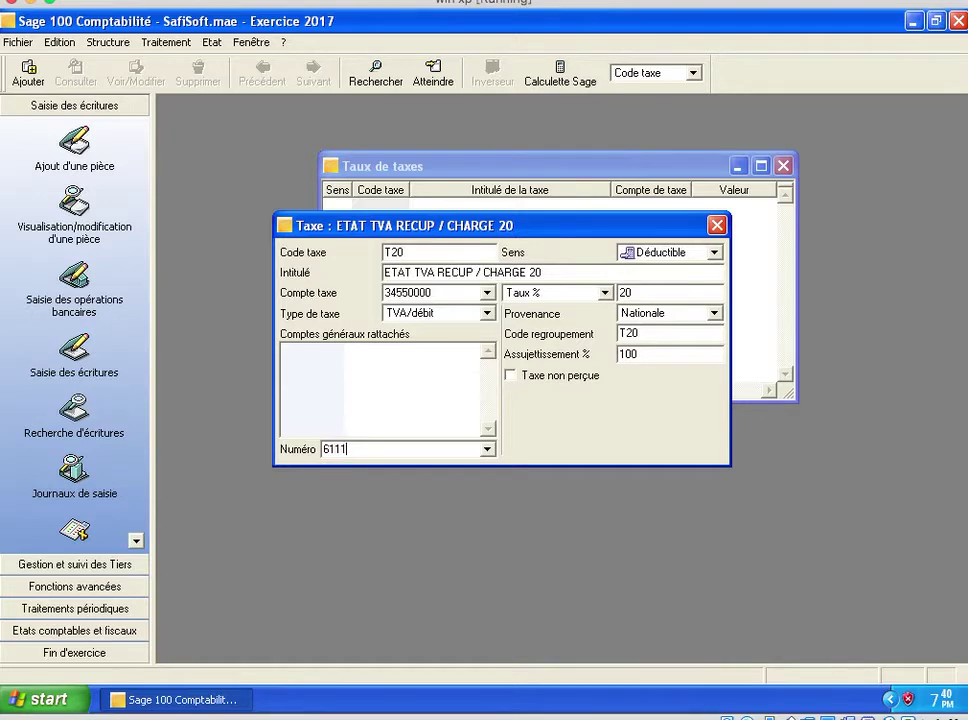
pyautogui.press('Return')
pyautogui.press('Return')
pyautogui.click(378, 352)
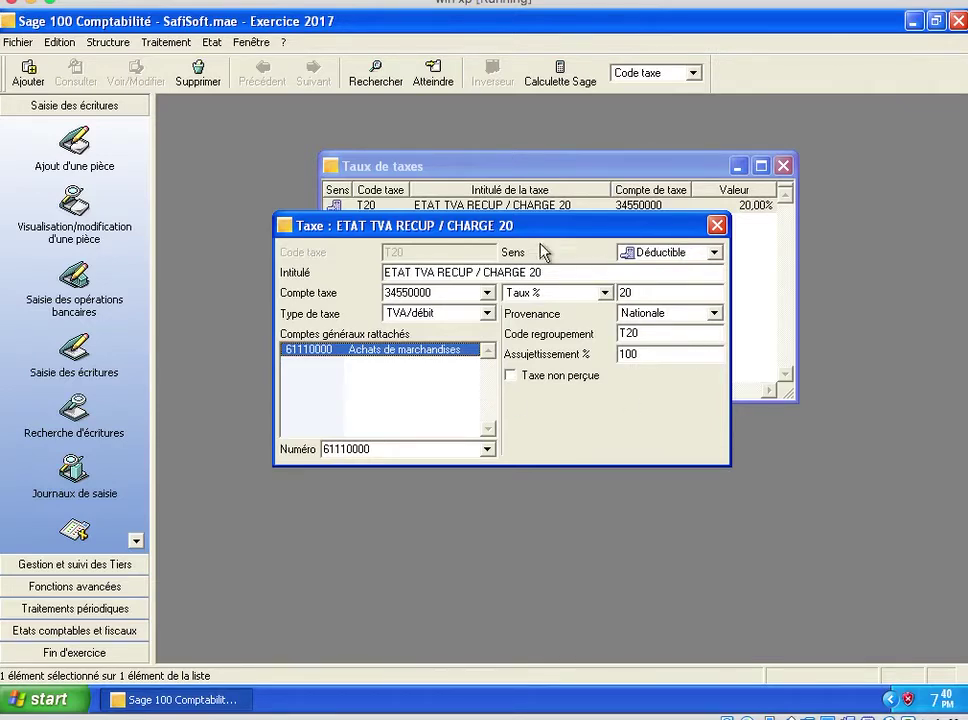
pyautogui.click(716, 226)
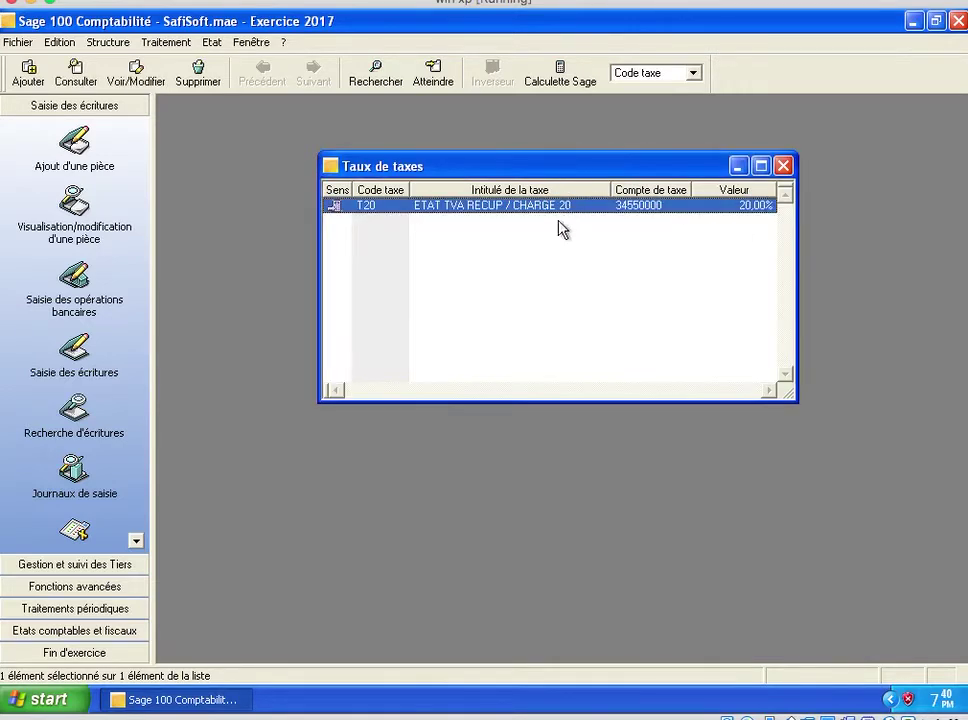
# Step: Add a new tax with code T14 and the title "ETAT TVA RECUP / CHAGE 14"
pyautogui.rightClick(491, 244)
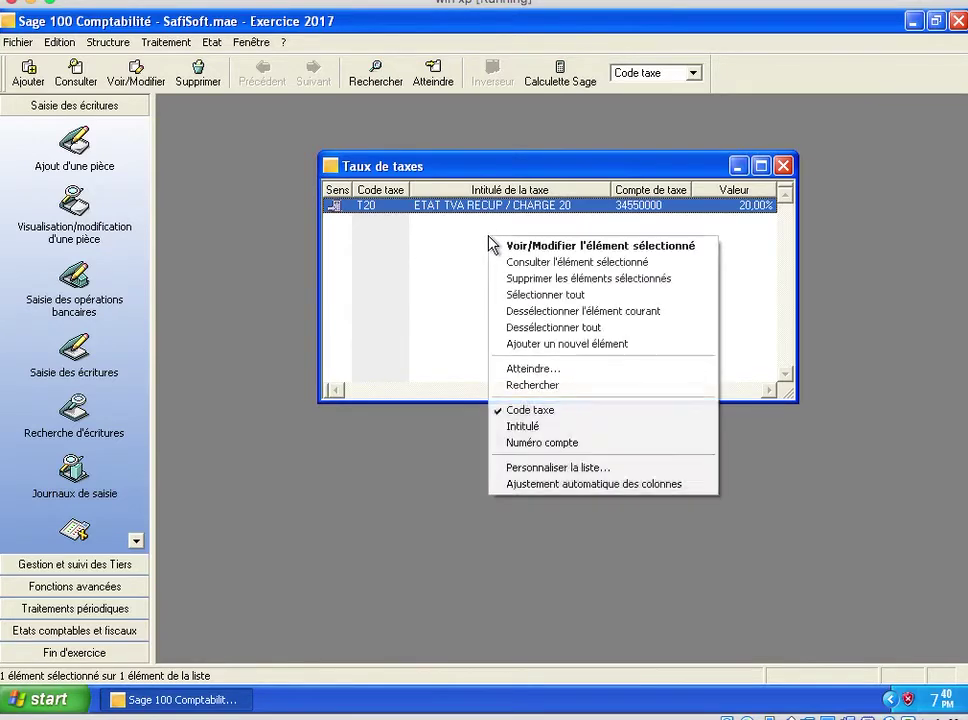
pyautogui.click(542, 359)
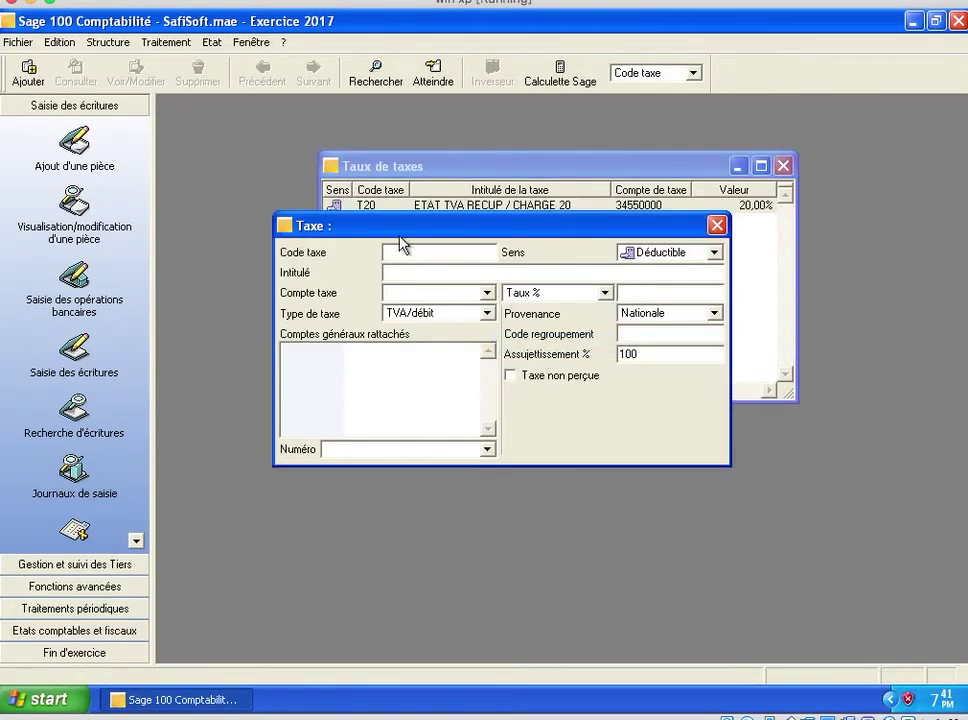
pyautogui.write('T14')
pyautogui.click(469, 271)
pyautogui.write('ETAT ')
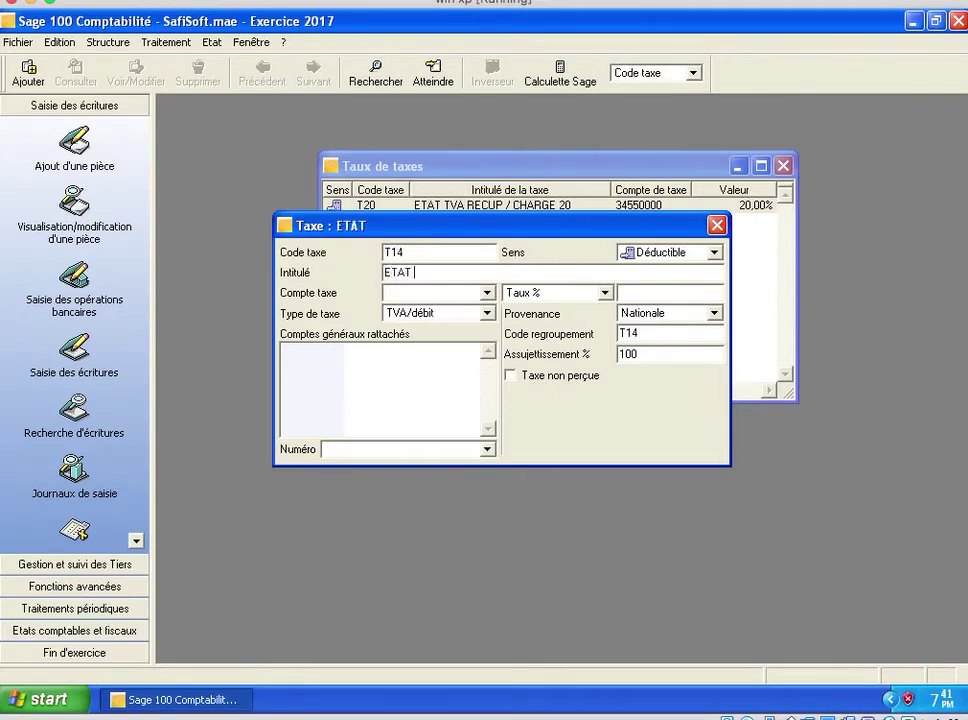
pyautogui.write('TVA RECUP')
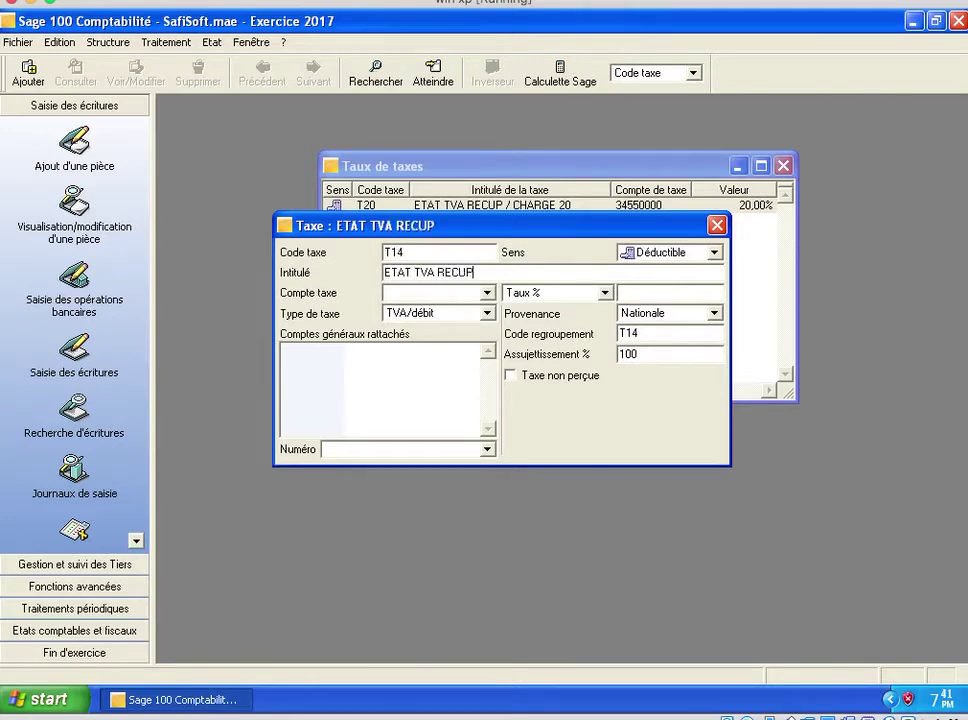
pyautogui.write(' / CHAG')
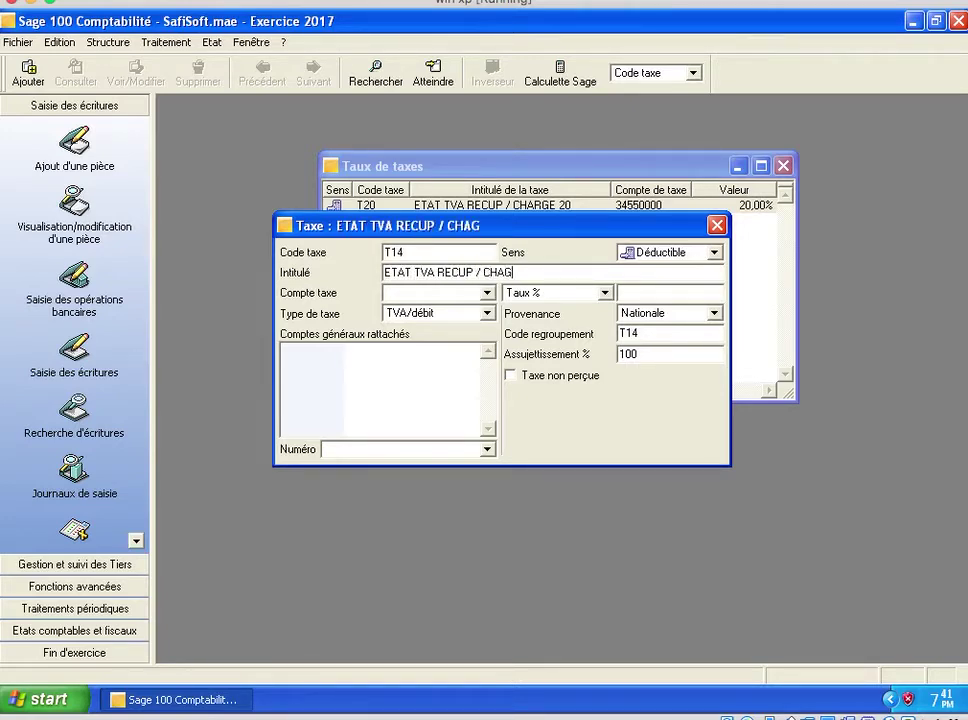
pyautogui.write('E 14')
# Step: Check the VAT account in the exercise document, set T14's tax account to 34550000 and rate to 14%, and save it
pyautogui.press('super+Tab')
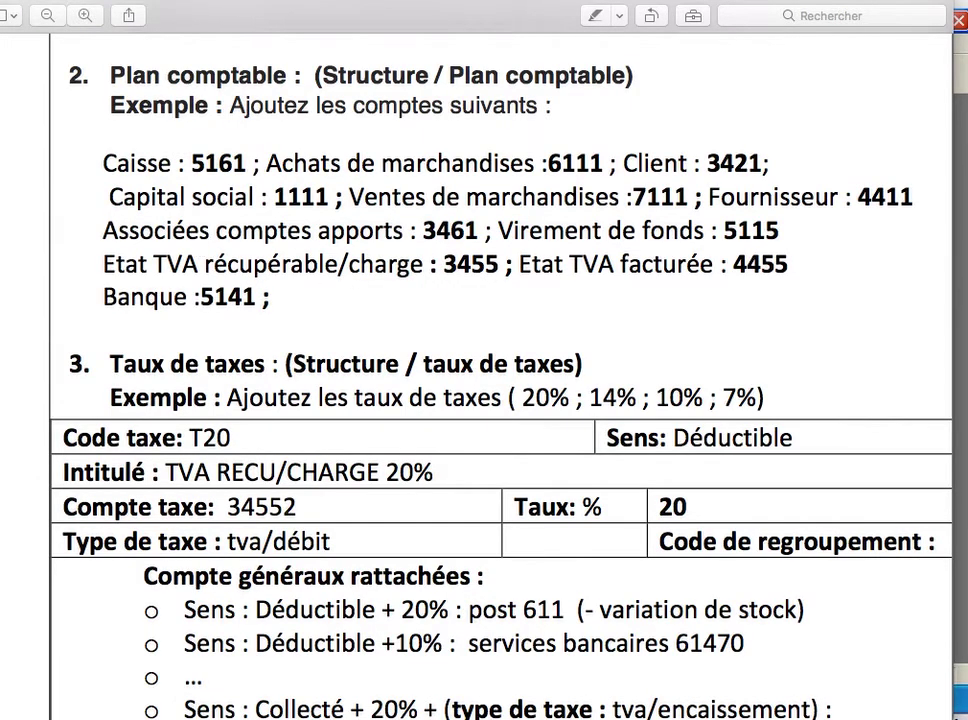
pyautogui.press('super+Tab')
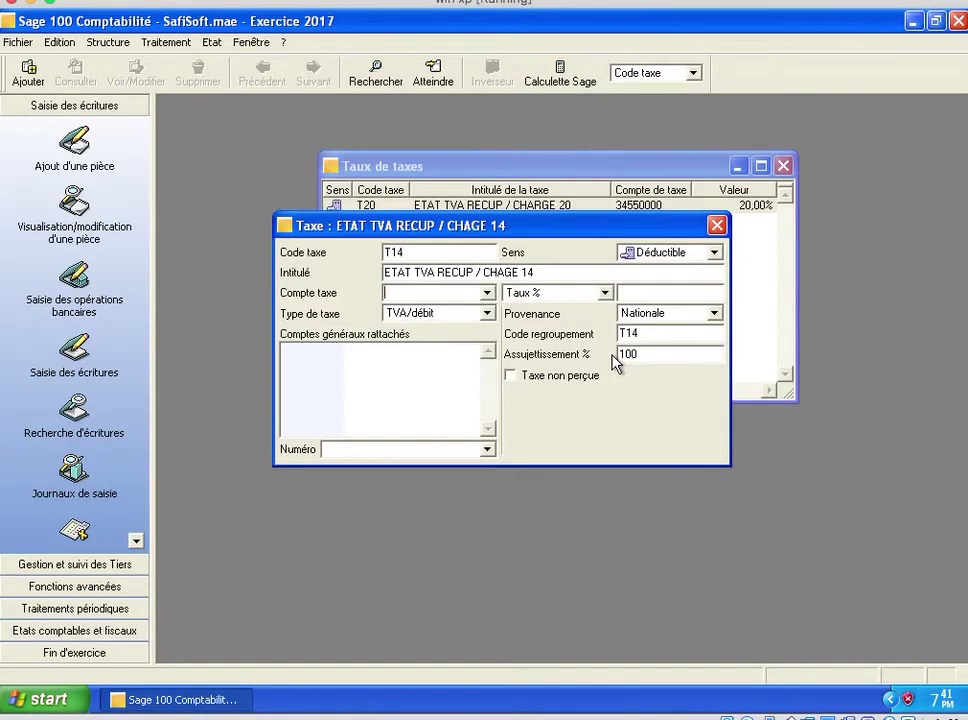
pyautogui.write('3455')
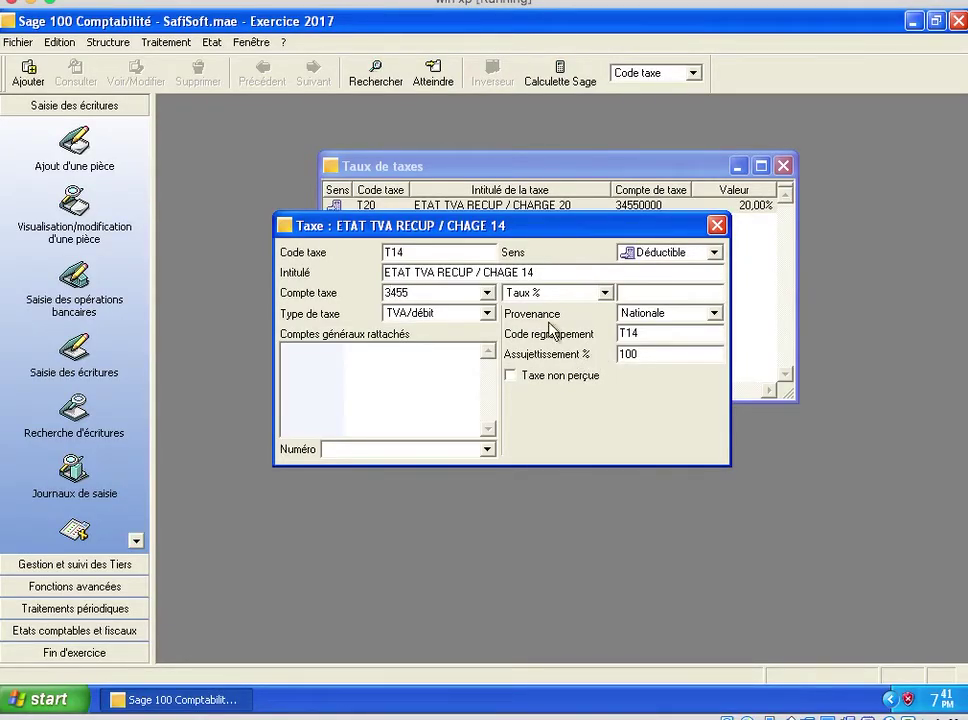
pyautogui.click(487, 293)
pyautogui.click(663, 294)
pyautogui.click(382, 410)
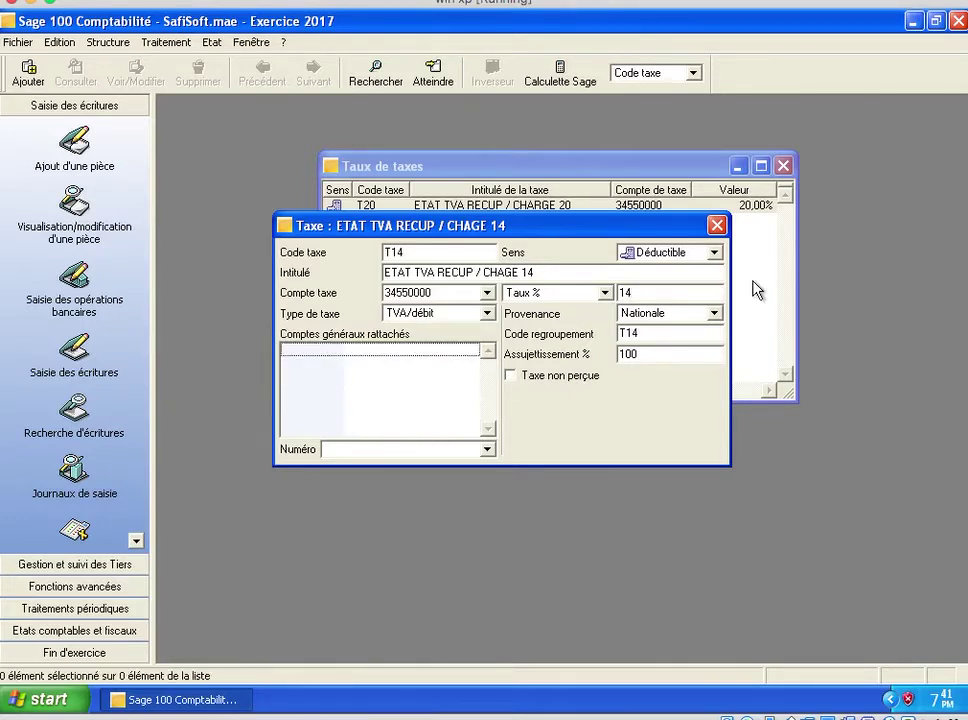
pyautogui.click(716, 225)
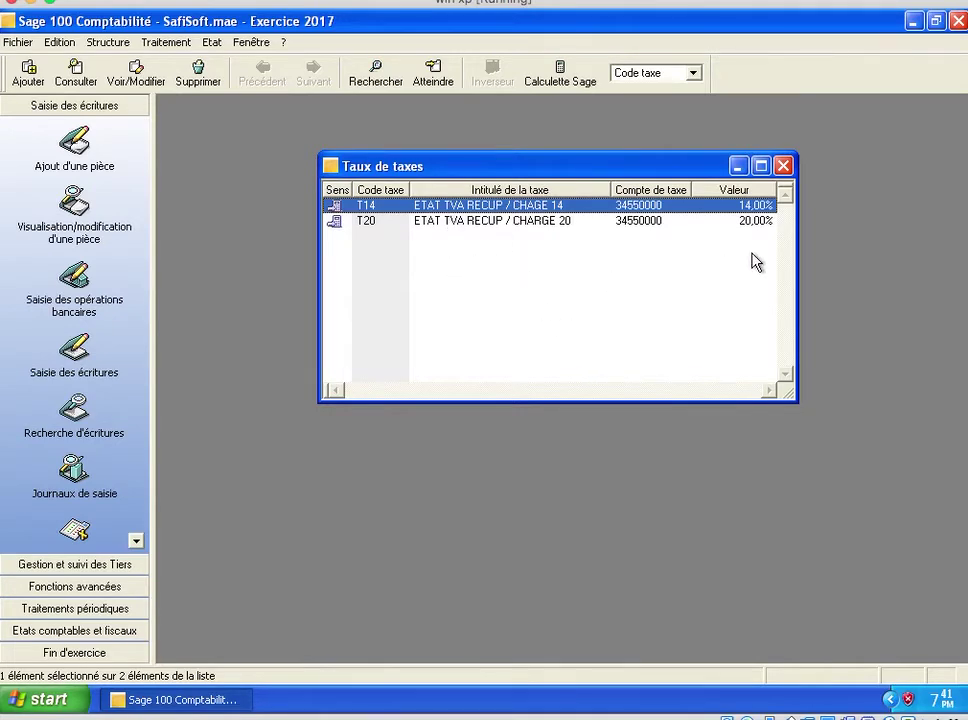
# Step: Add a new tax with code T10 and the title "ETAT TVA RECUP / CHAGE 10"
pyautogui.click(26, 73)
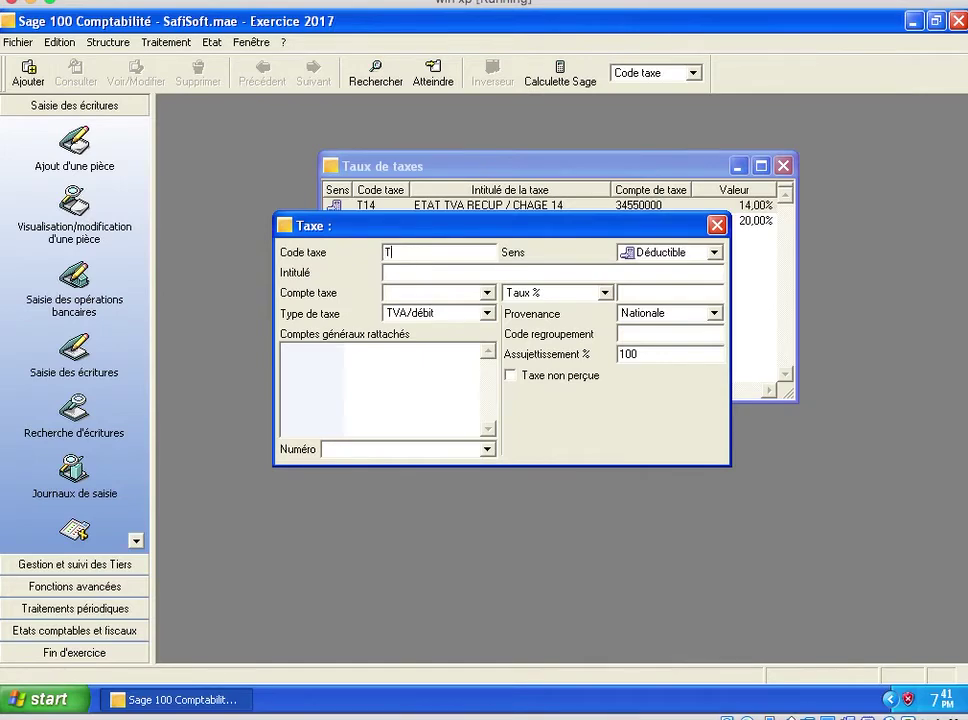
pyautogui.write('T10')
pyautogui.click(450, 272)
pyautogui.write('ETAT TVA ')
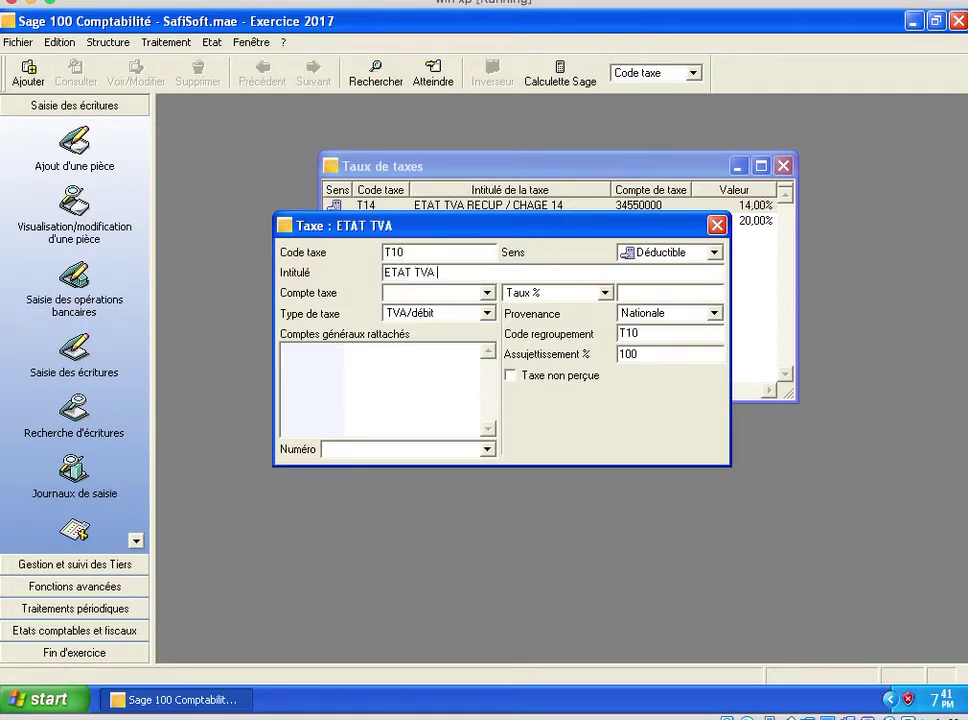
pyautogui.write('RECUP /')
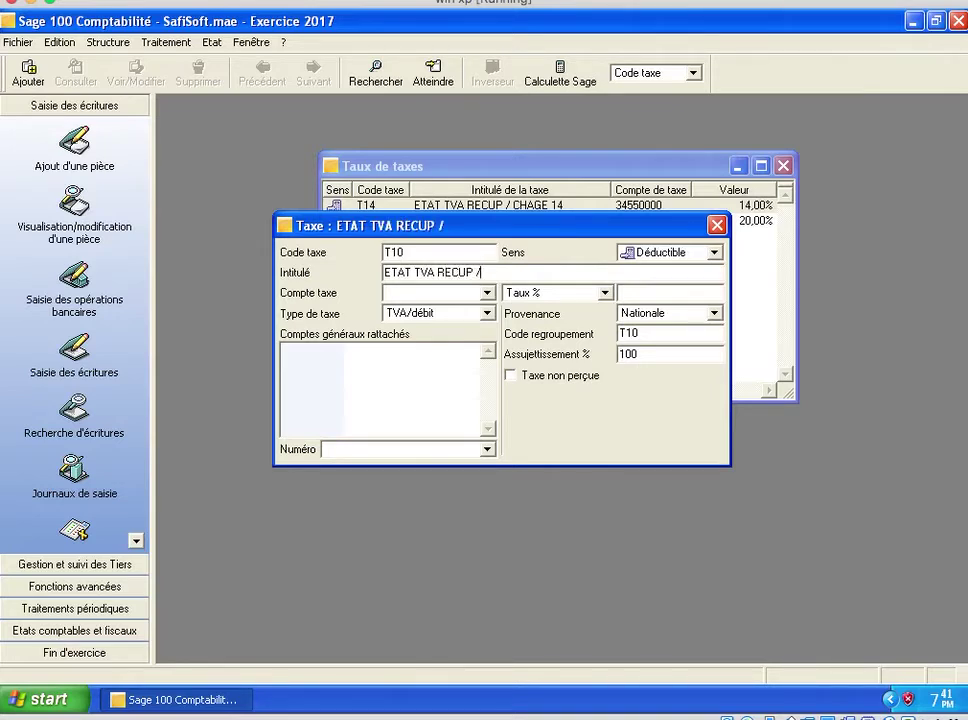
pyautogui.write(' CHAGE 10')
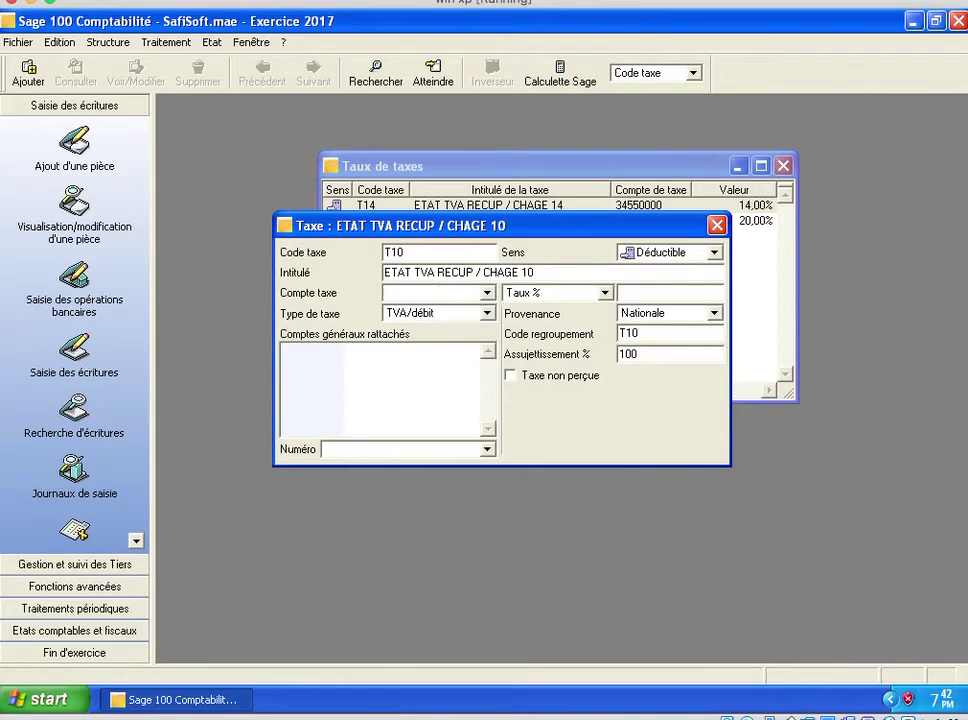
# Step: Set T10's tax account to 34550000 and its rate to 10%, and save the record
pyautogui.write('3455')
pyautogui.click(486, 293)
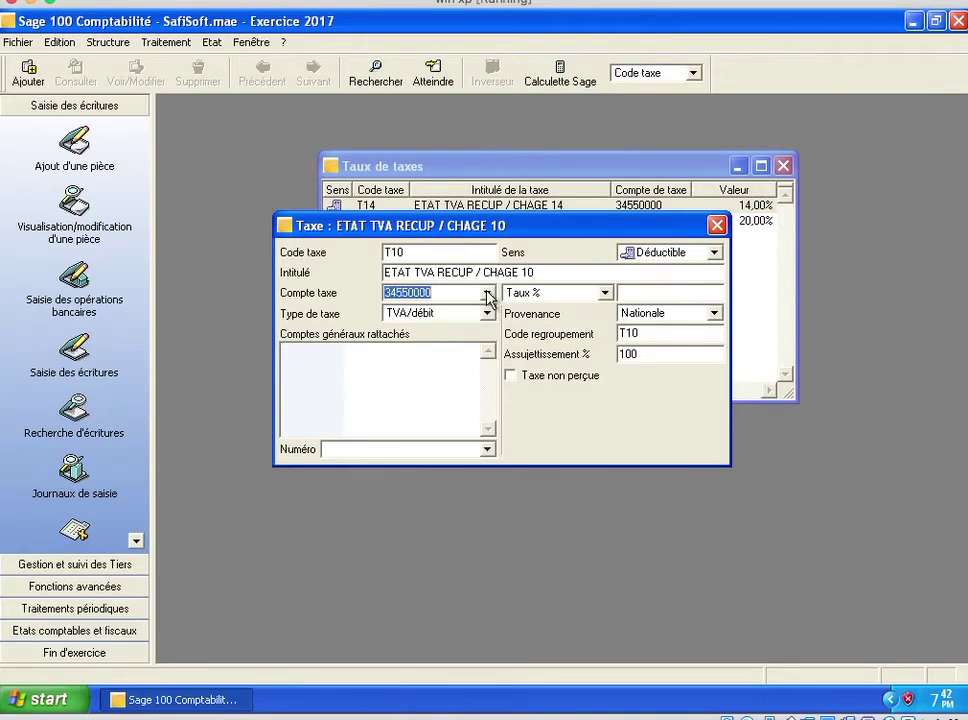
pyautogui.click(693, 292)
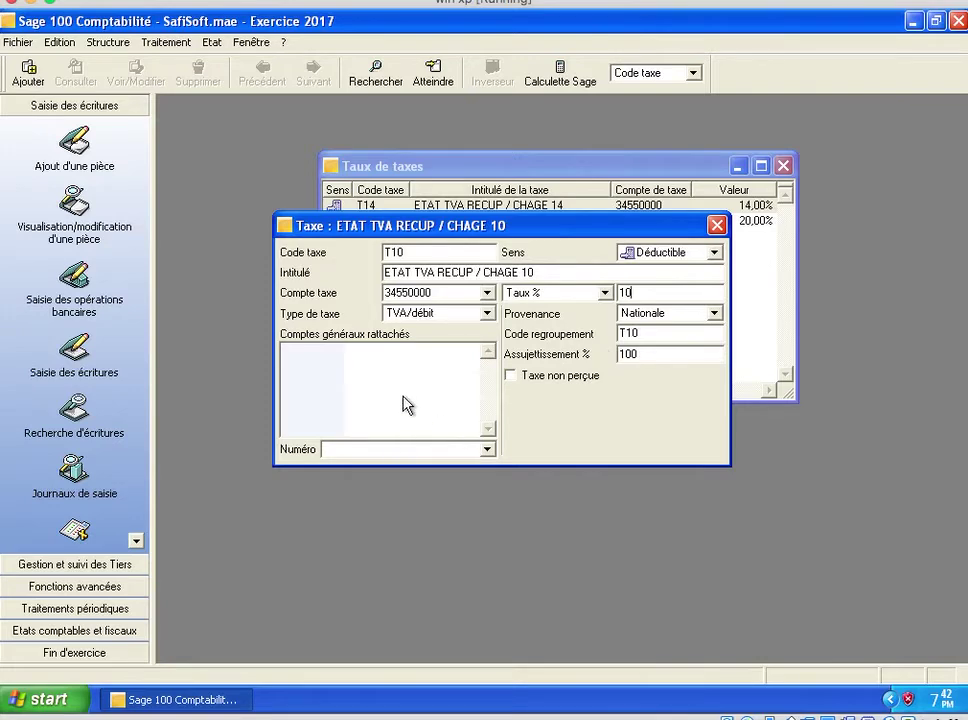
pyautogui.click(717, 226)
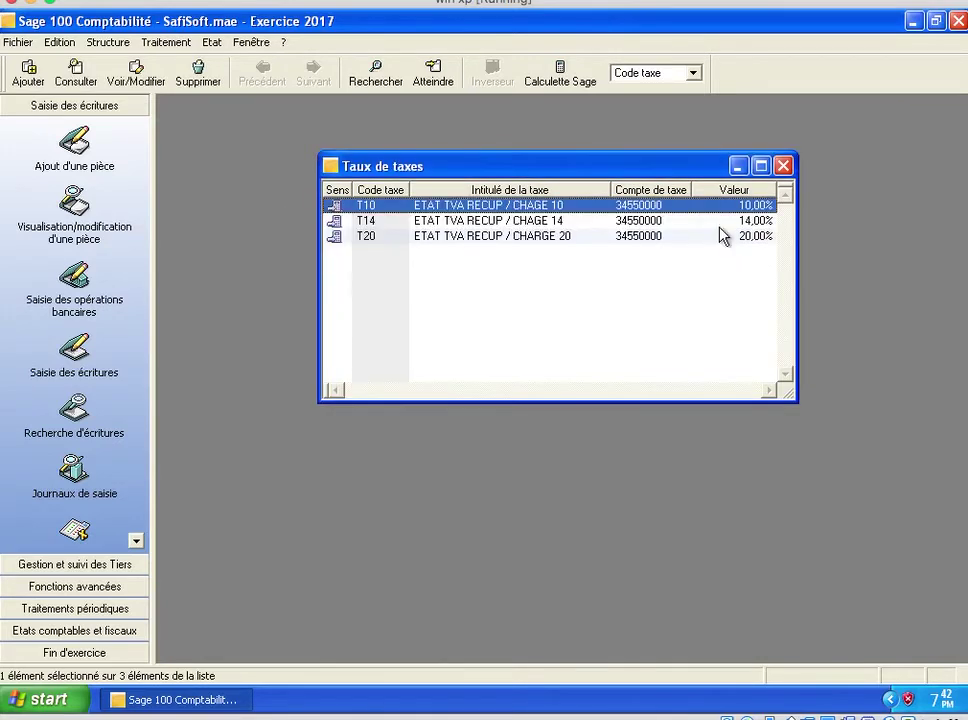
# Step: Add a new tax with code T7 and the title "ETAT TVA RECUP / CHARGE"
pyautogui.rightClick(446, 264)
pyautogui.click(526, 374)
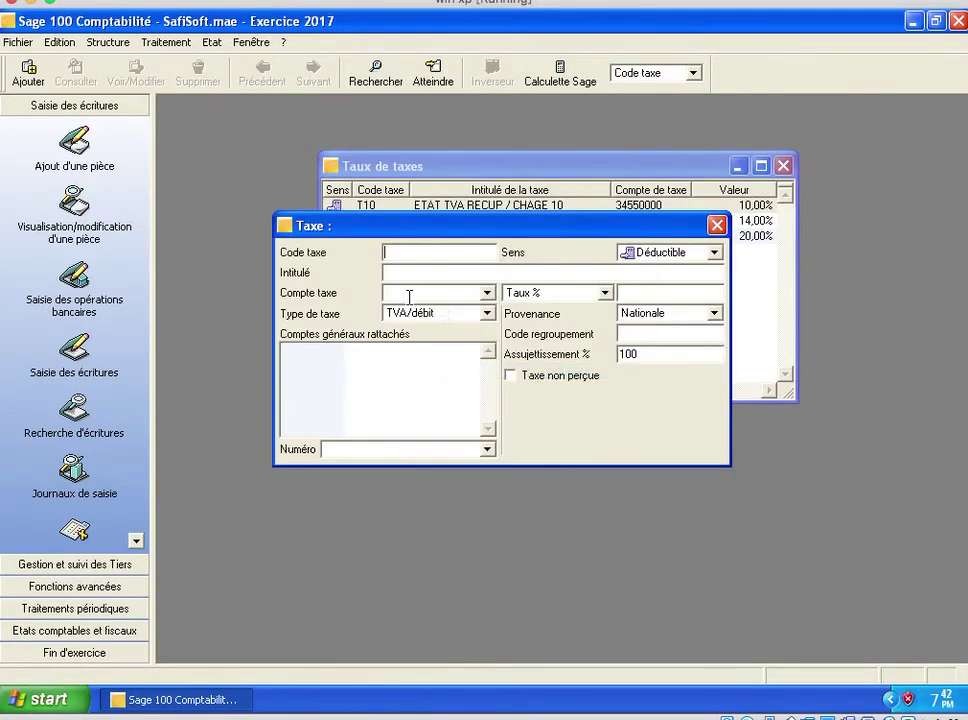
pyautogui.write('T7')
pyautogui.click(417, 274)
pyautogui.write('ETAT T A')
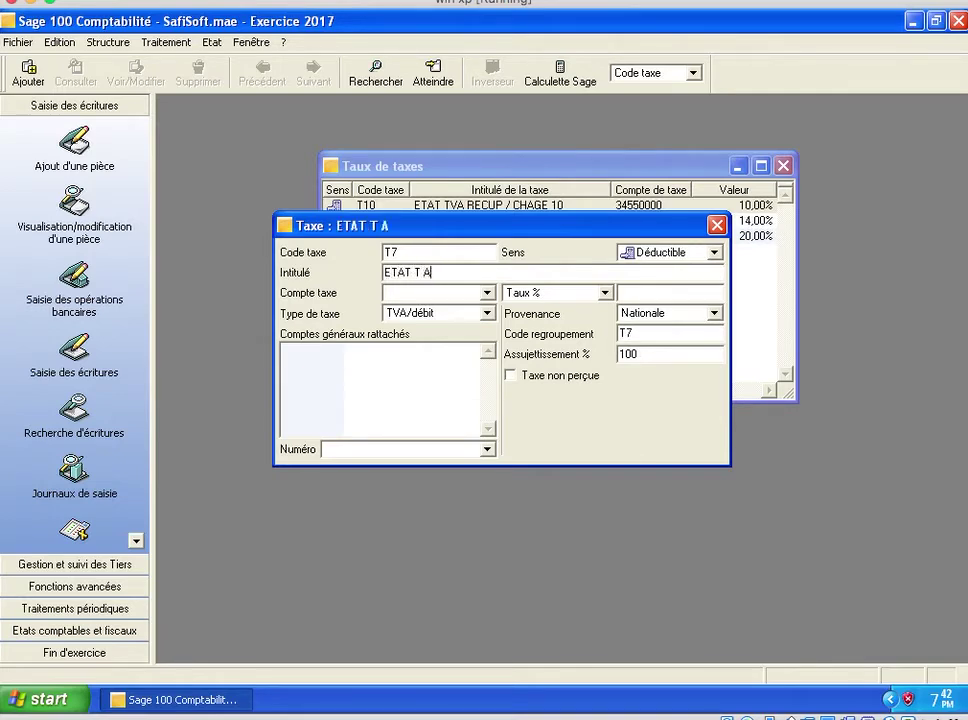
pyautogui.press('BackSpace')
pyautogui.press('BackSpace')
pyautogui.write('VA RECUP')
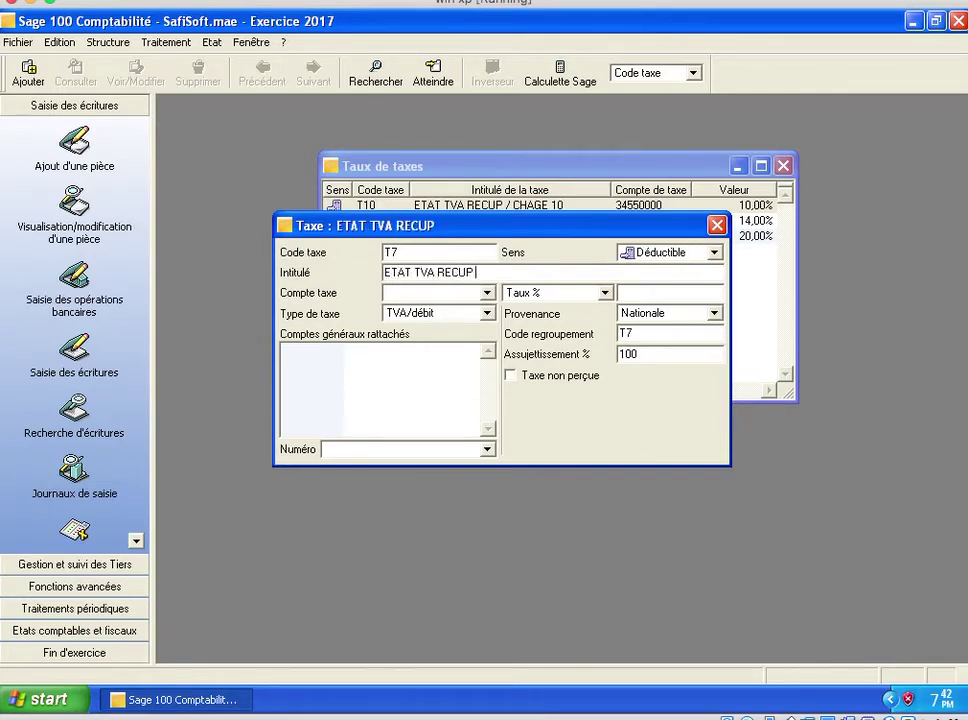
pyautogui.write(' / CHAGE')
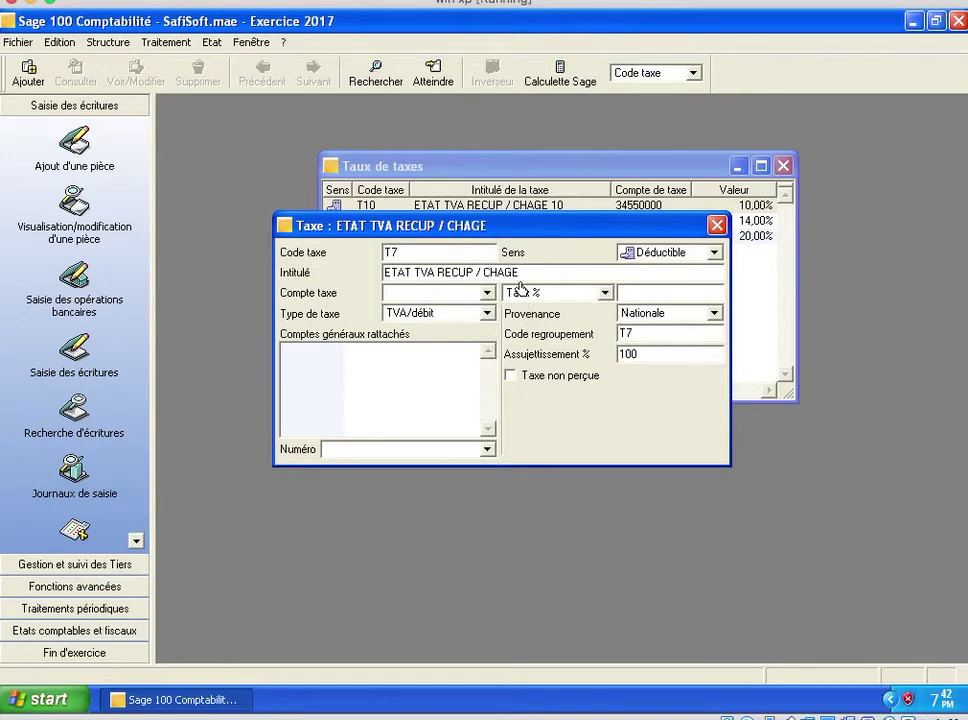
pyautogui.press('BackSpace')
pyautogui.press('BackSpace')
pyautogui.write('RGE')
# Step: Set T7's rate to 7% and its tax account to 34550000, and save the record
pyautogui.click(622, 292)
pyautogui.write('7')
pyautogui.write('3455')
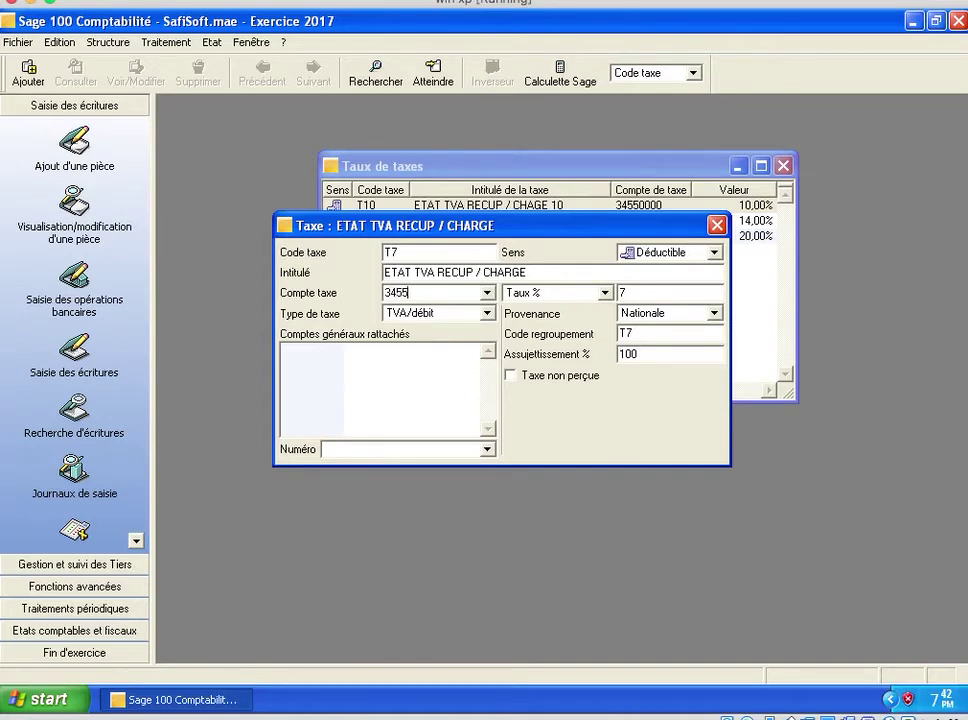
pyautogui.click(487, 293)
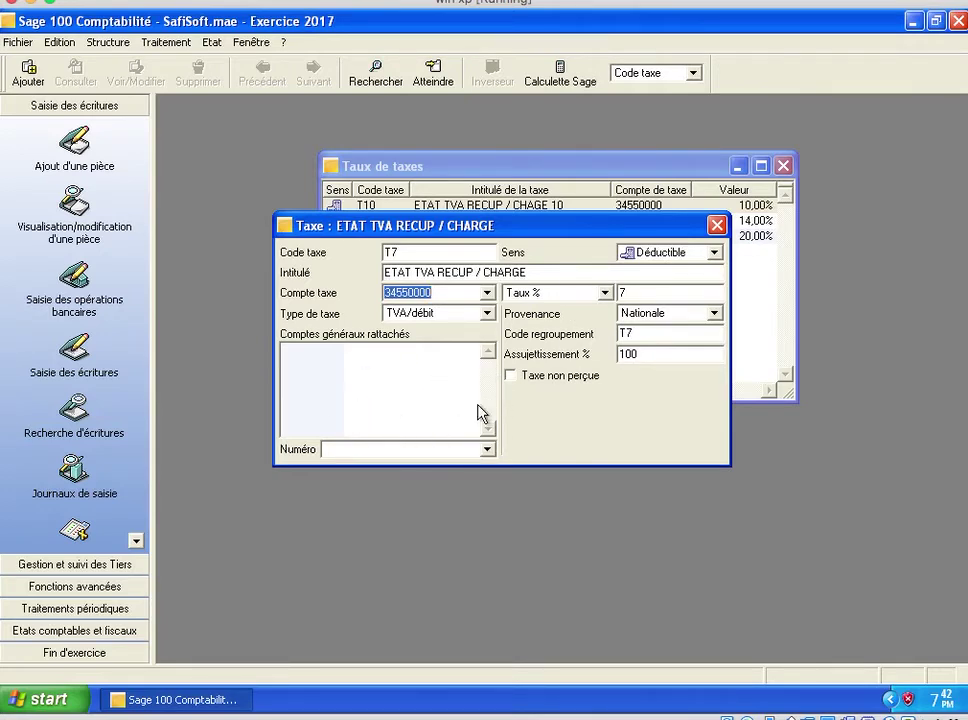
pyautogui.click(720, 225)
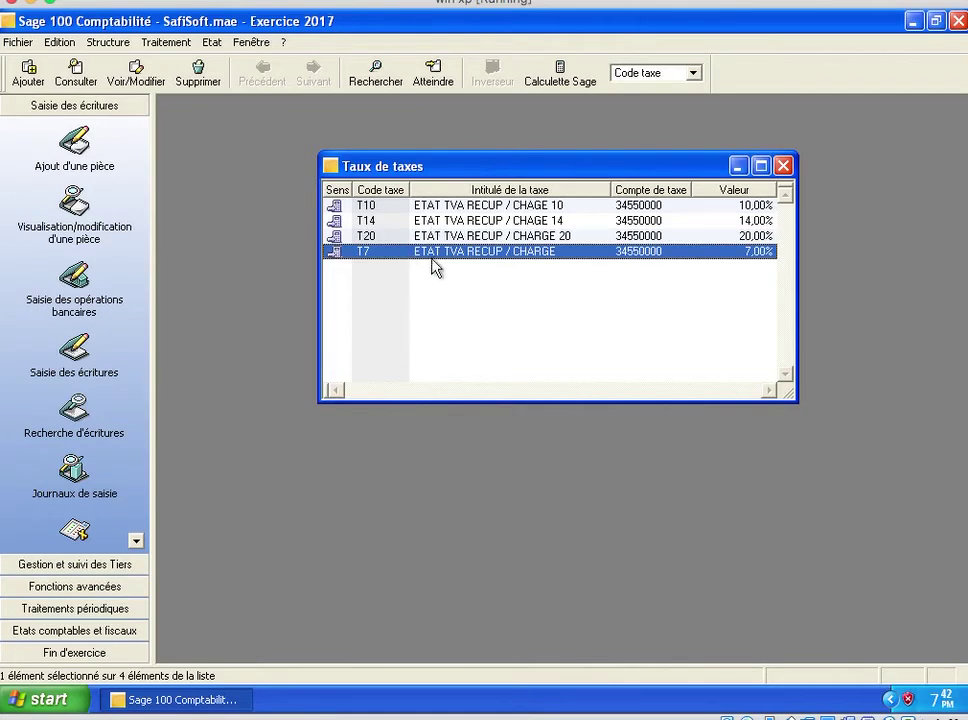
# Step: Add a new tax with code TF and the title "ETAT TVA FACTUREE"
pyautogui.click(24, 70)
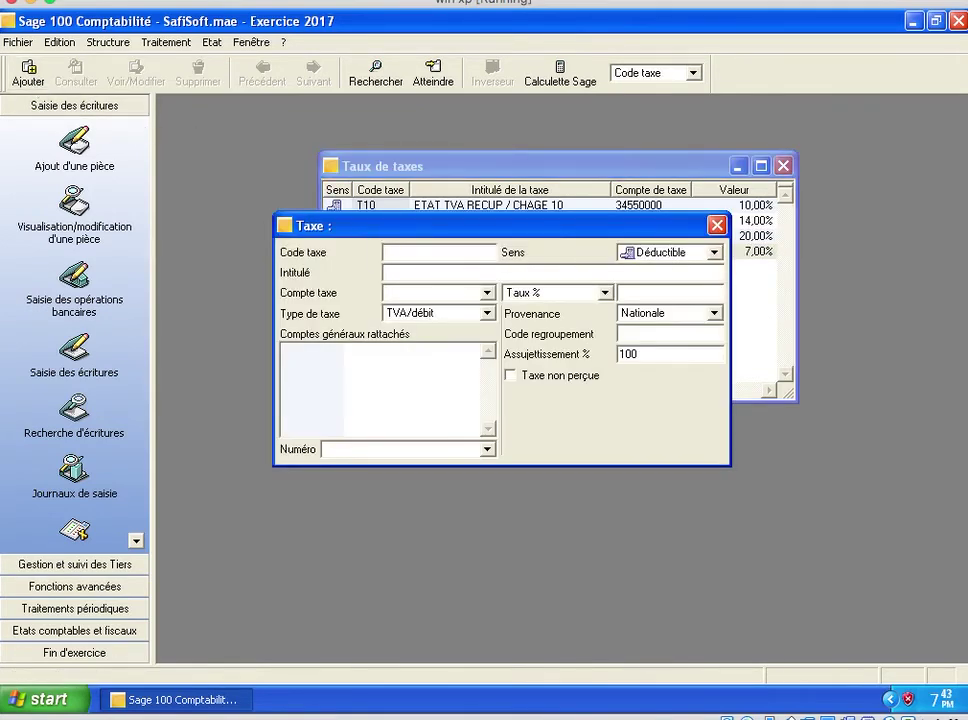
pyautogui.write('T')
pyautogui.write('ETAT')
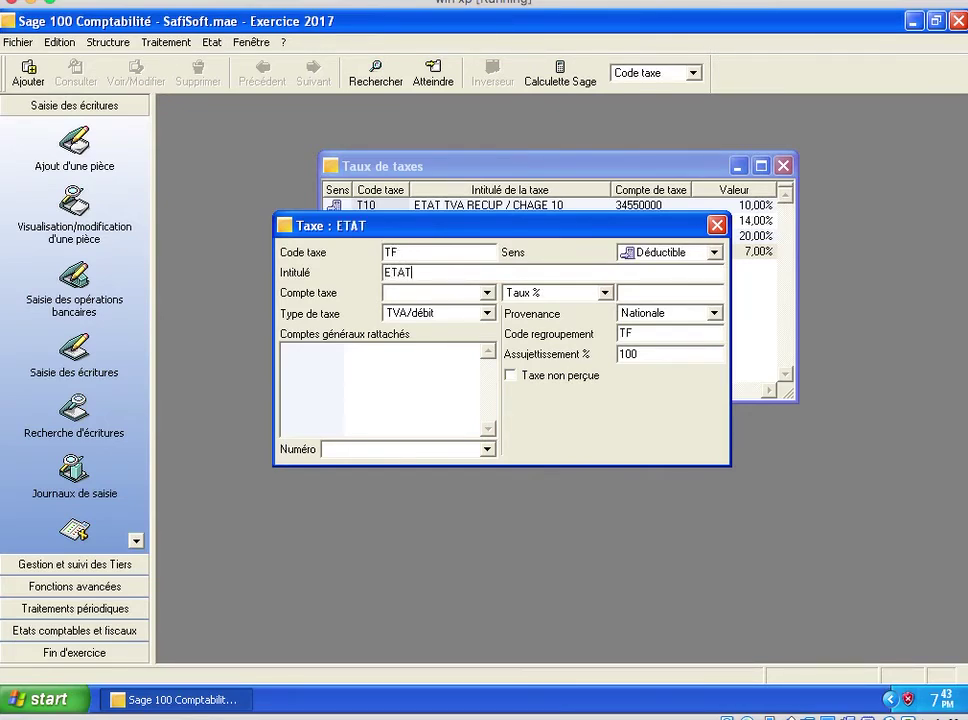
pyautogui.write(' TVA FAC')
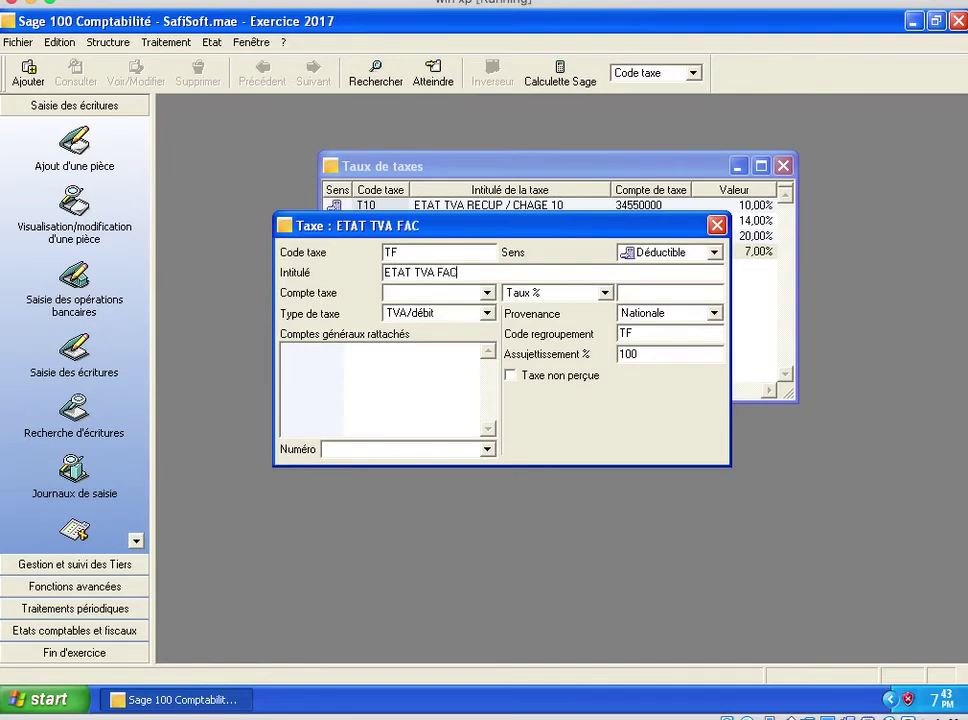
pyautogui.write('TUREE')
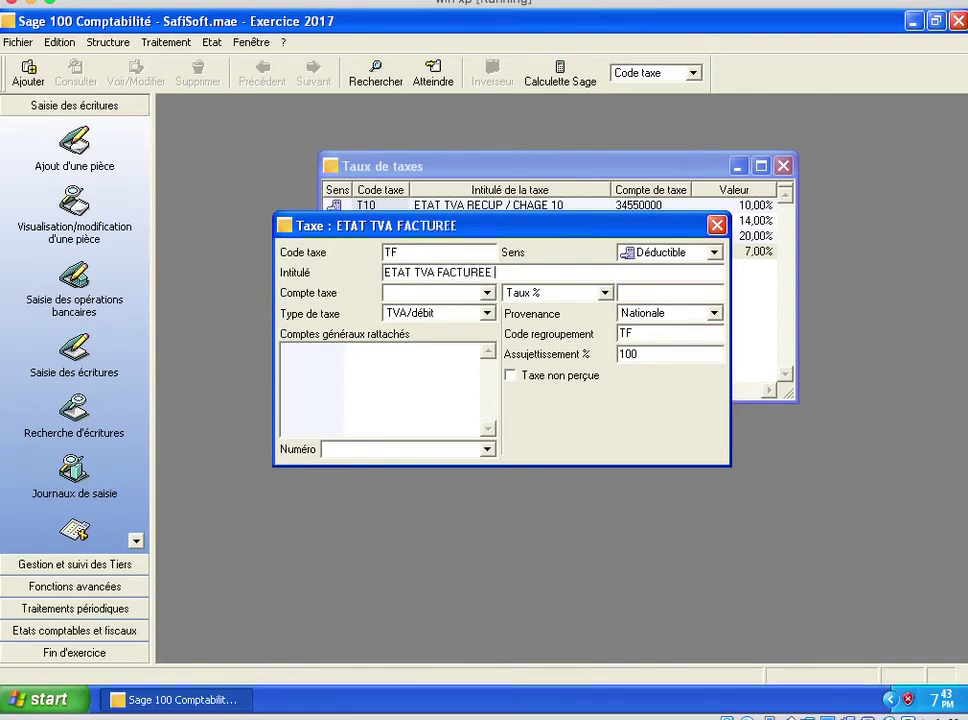
# Step: Set TF's rate to 20%, check the invoiced VAT account in the exercise document, and set the tax account to 44550000
pyautogui.click(635, 290)
pyautogui.write('20')
pyautogui.press('super+Tab')
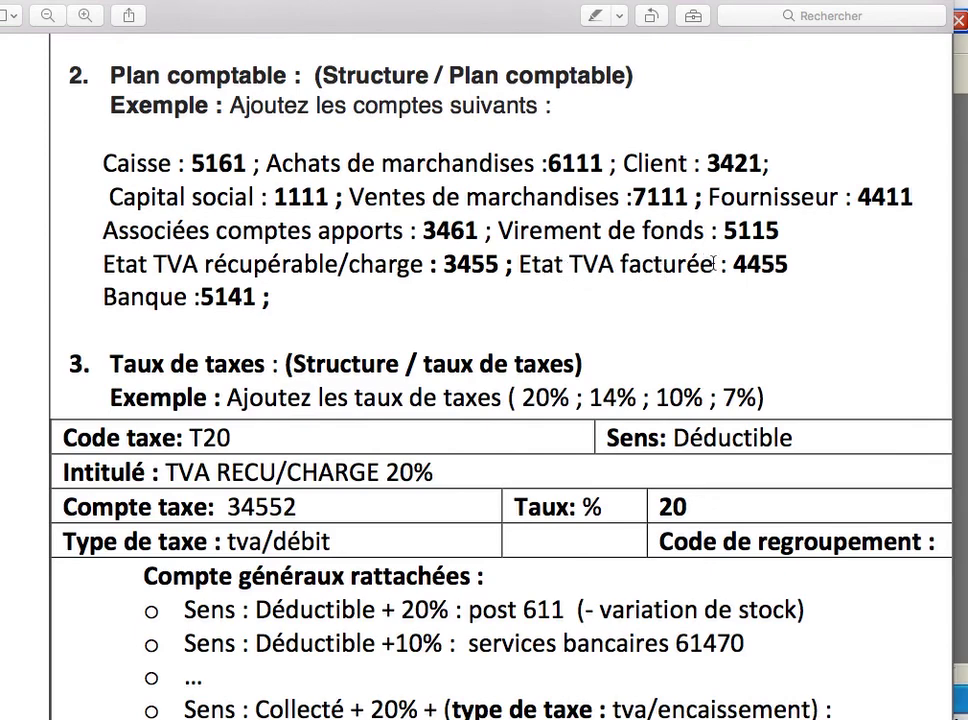
pyautogui.press('super+Tab')
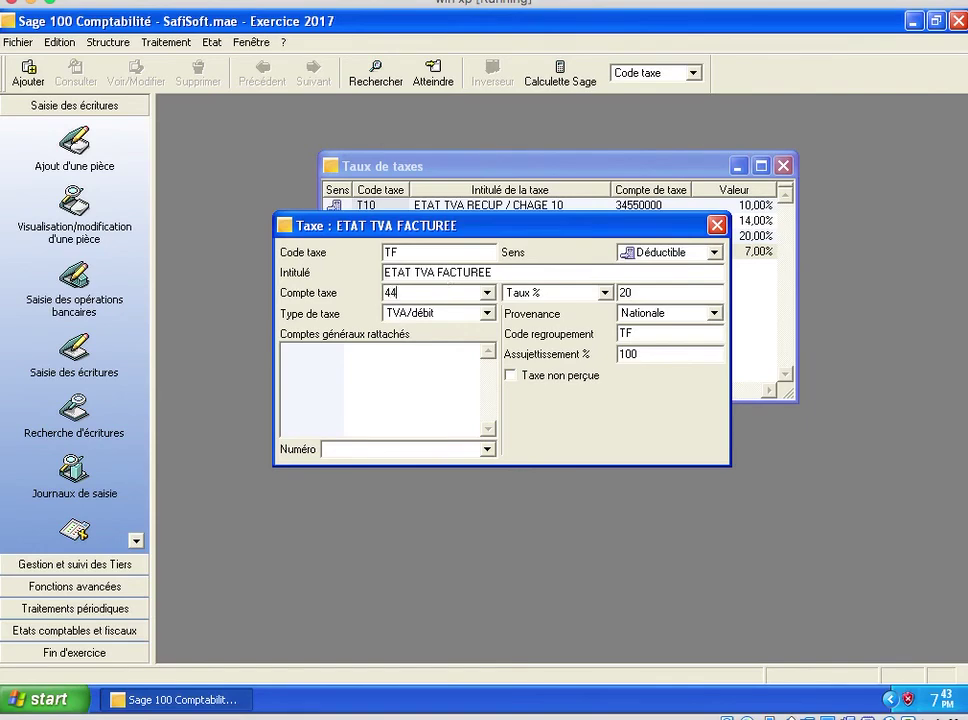
pyautogui.write('55')
pyautogui.click(487, 292)
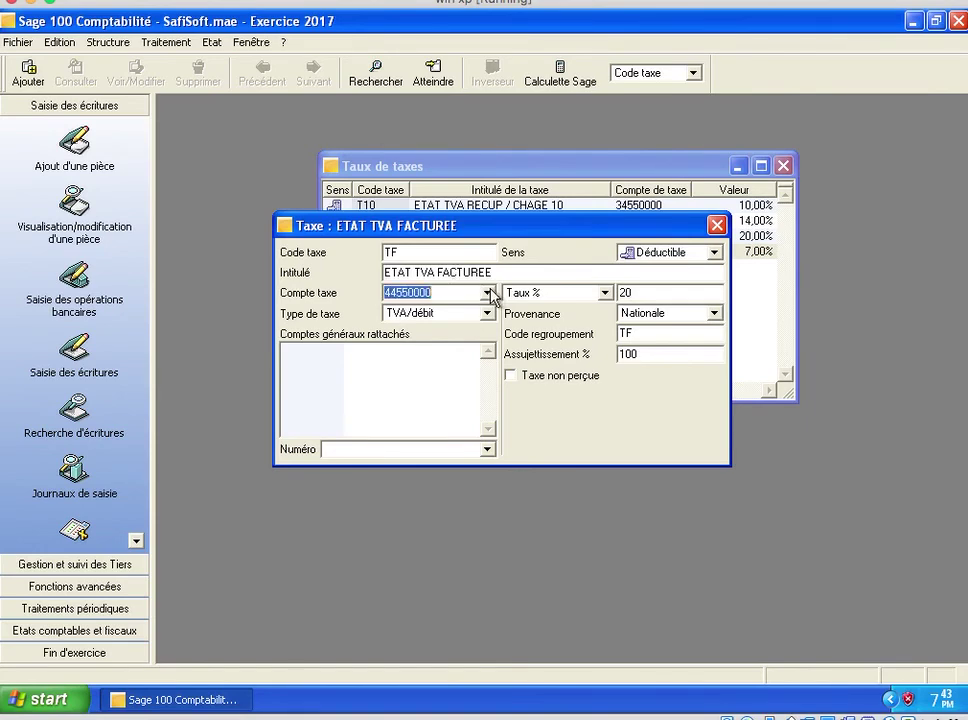
# Step: Set TF's direction to Collectée and its tax type to TVA/encaissement
pyautogui.click(714, 253)
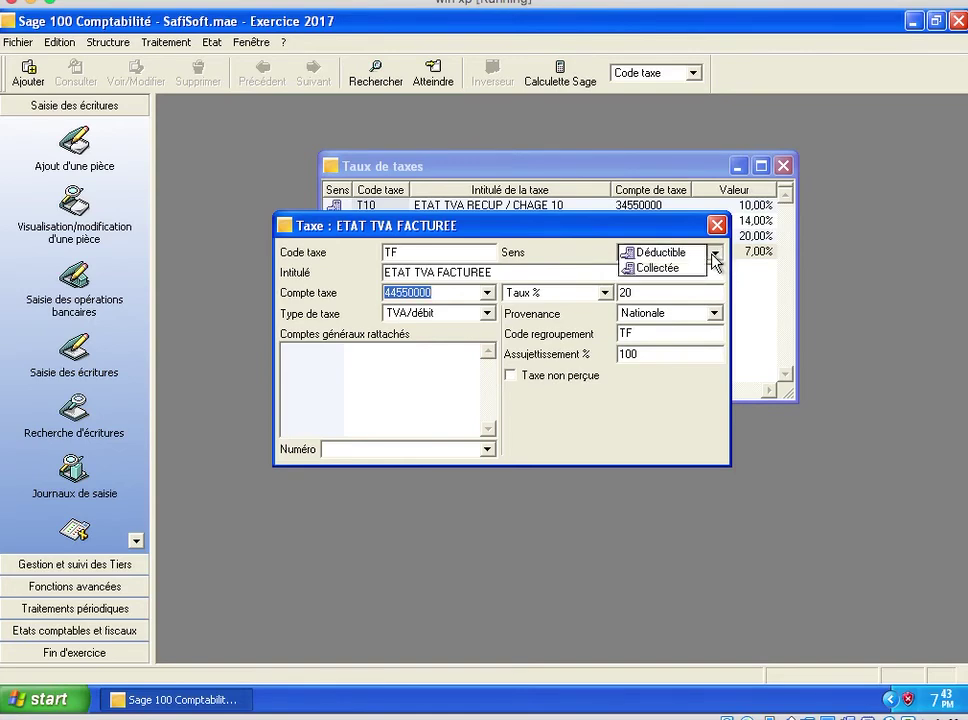
pyautogui.click(668, 268)
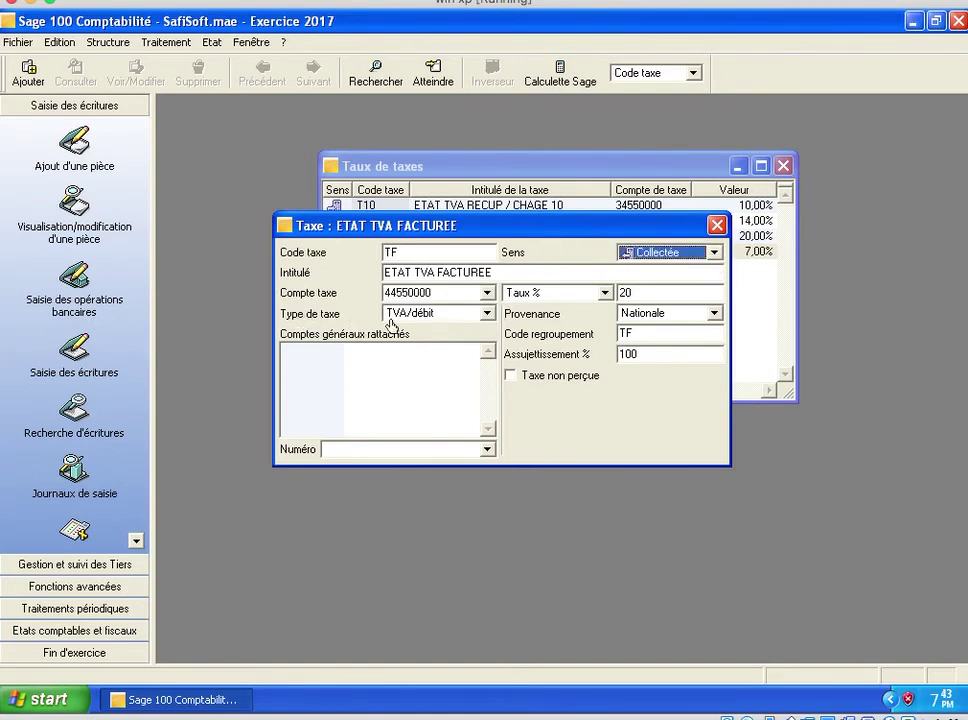
pyautogui.click(489, 314)
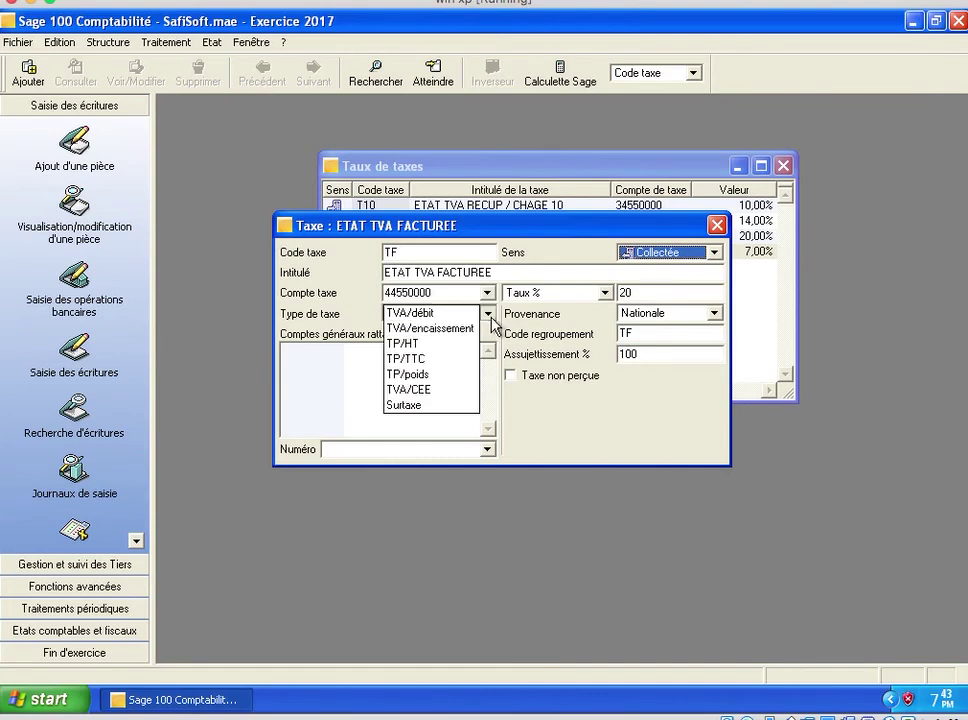
pyautogui.click(441, 333)
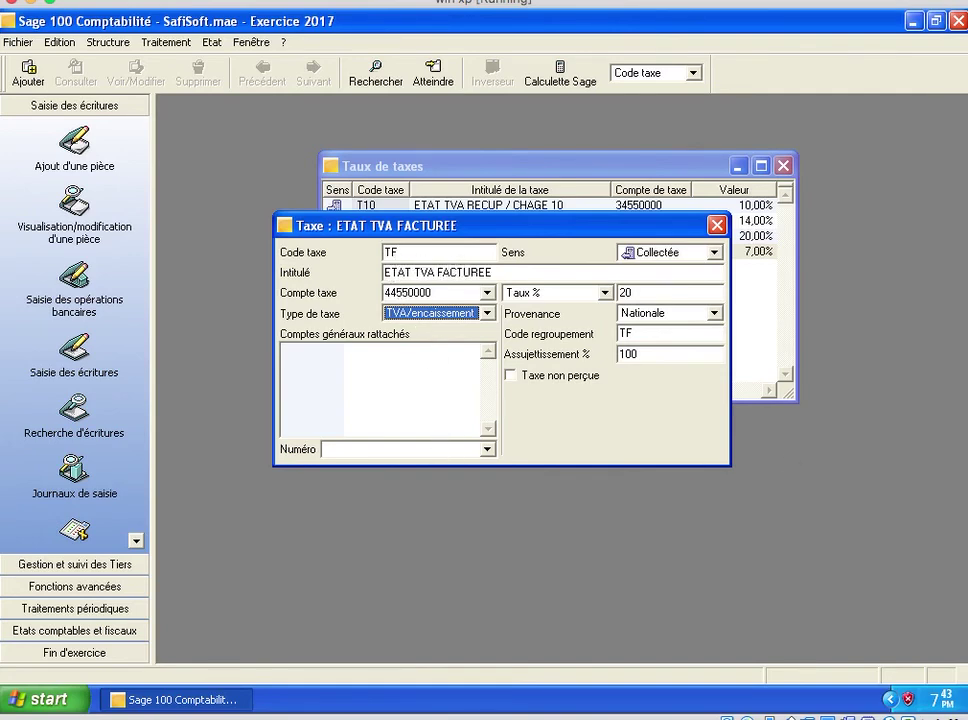
# Step: Look up the merchandise sales account in the exercise document, attach account 7111 to TF, and save the record
pyautogui.click(395, 452)
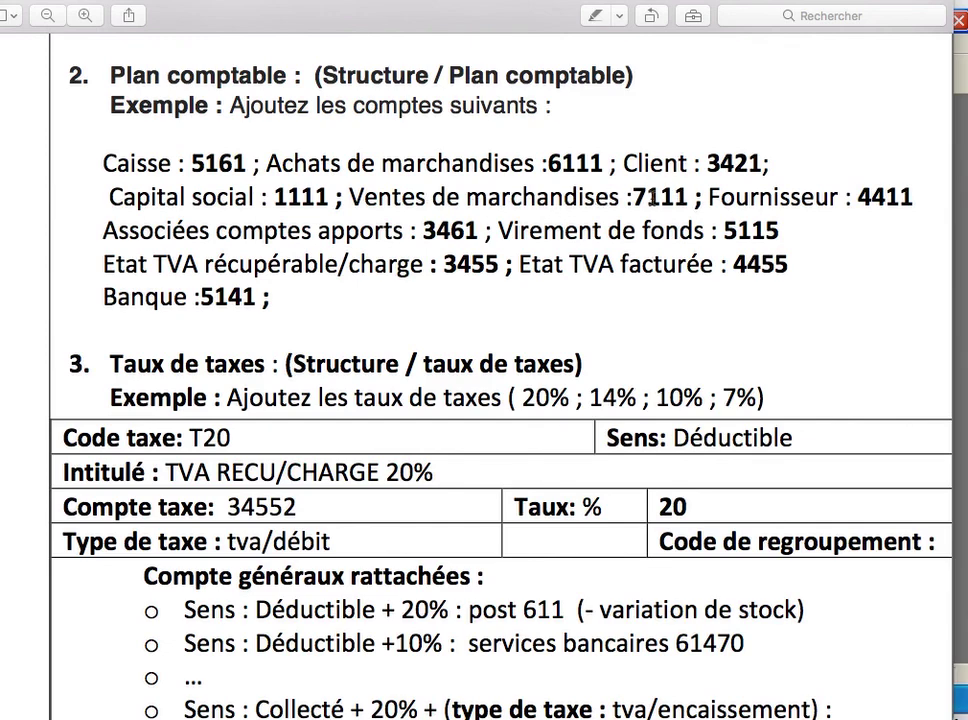
pyautogui.press('super+Tab')
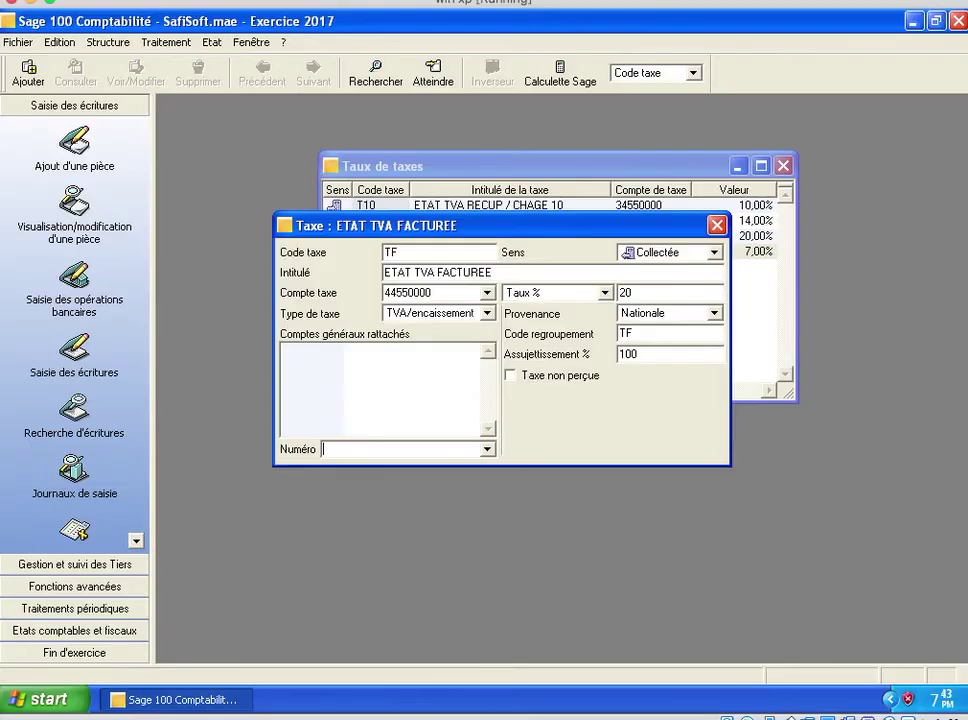
pyautogui.click(418, 445)
pyautogui.write('7111')
pyautogui.press('Return')
pyautogui.press('Return')
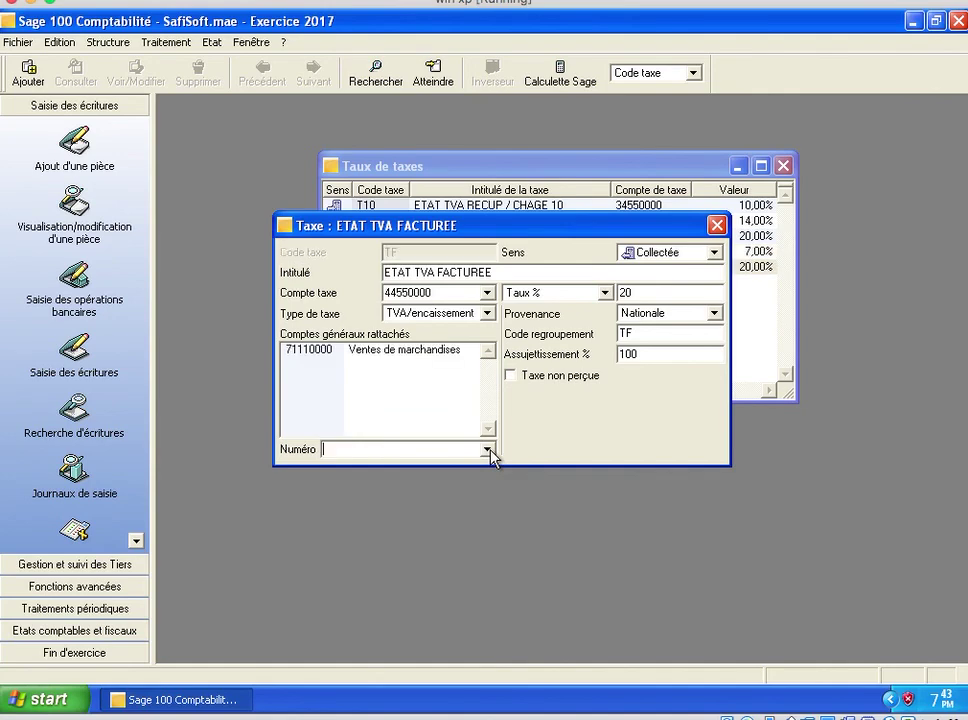
pyautogui.click(717, 225)
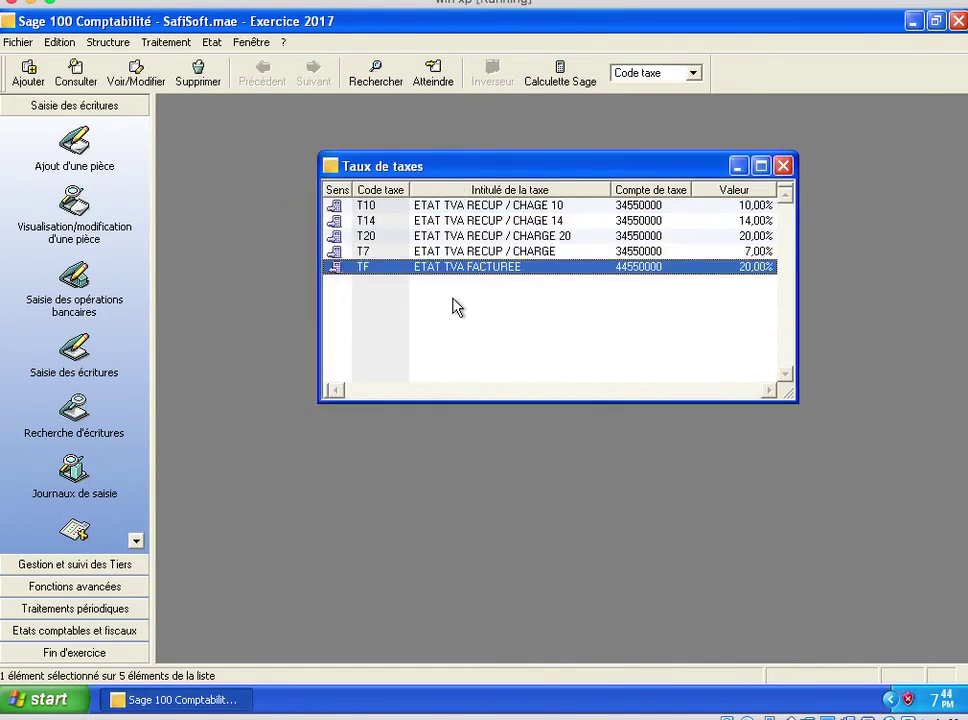